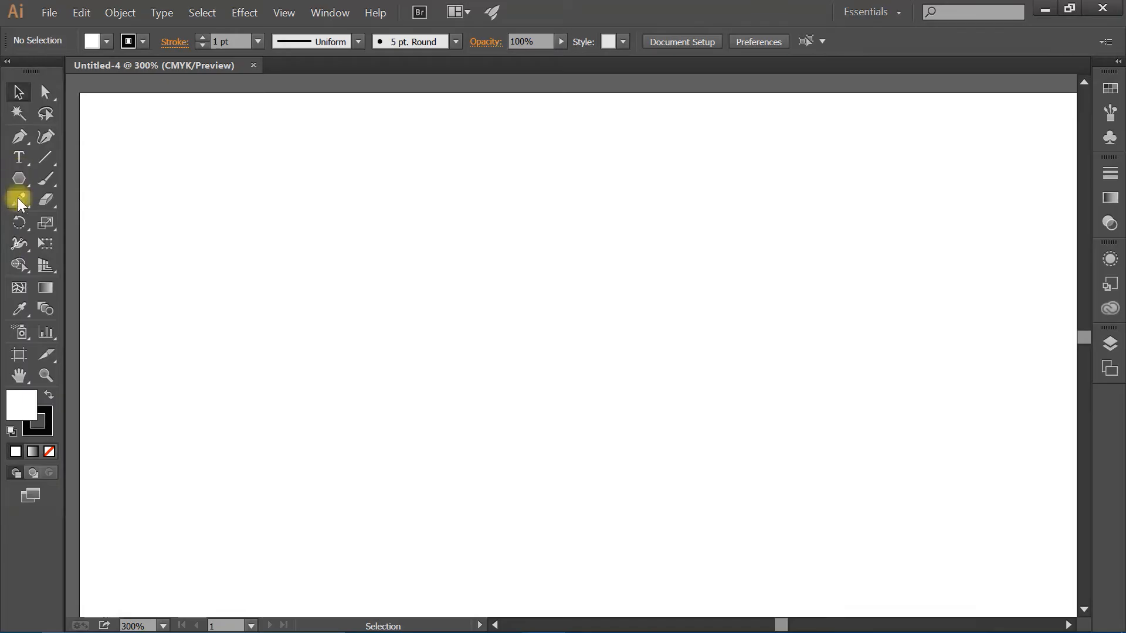
Draw a large square near the middle of the artboard with the Rectangle tool.
click(18, 180)
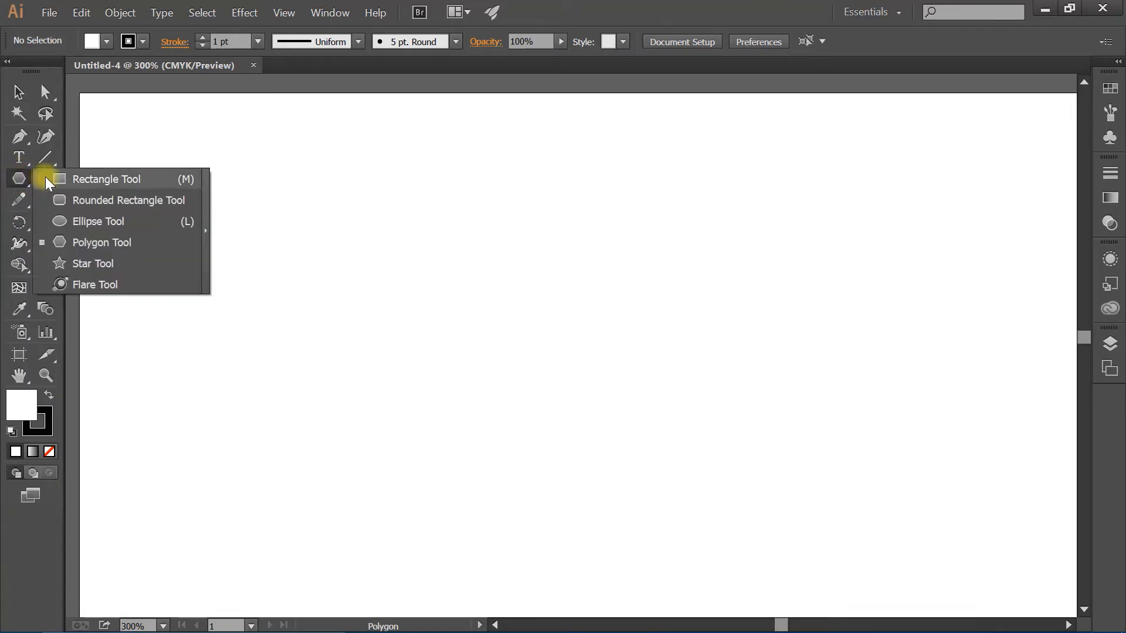
click(16, 177)
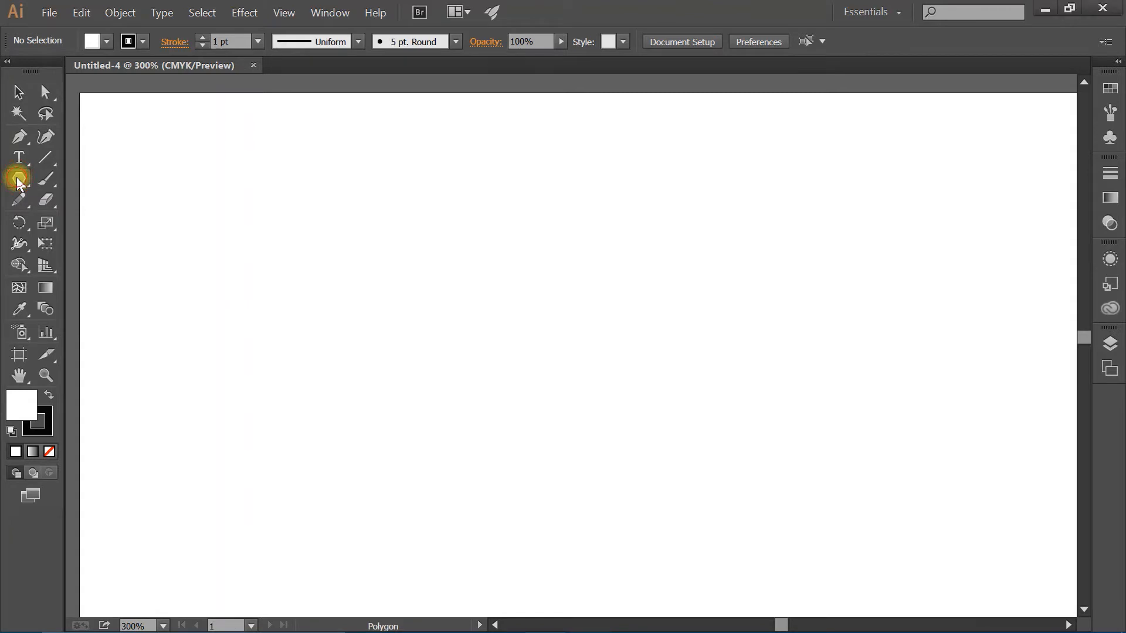
click(16, 177)
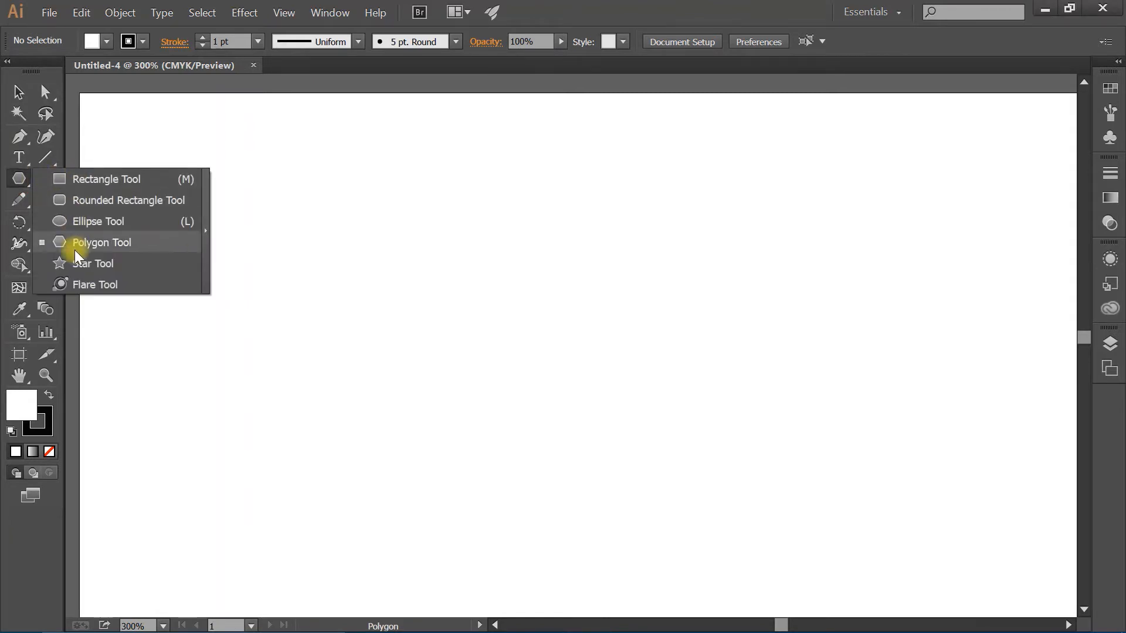
click(16, 178)
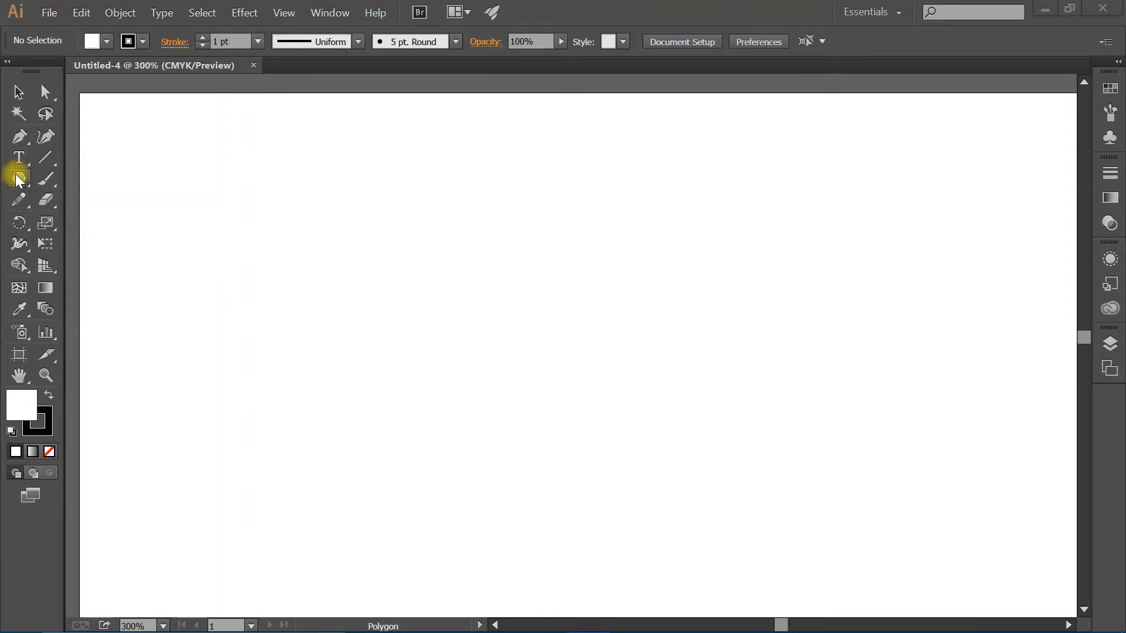
click(16, 174)
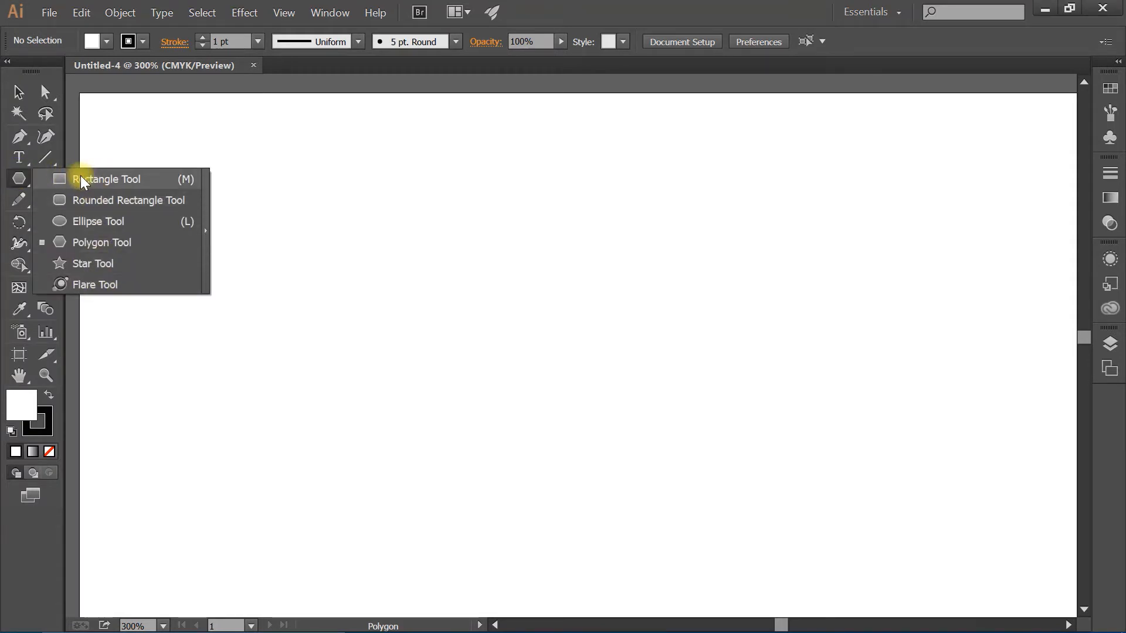
click(100, 177)
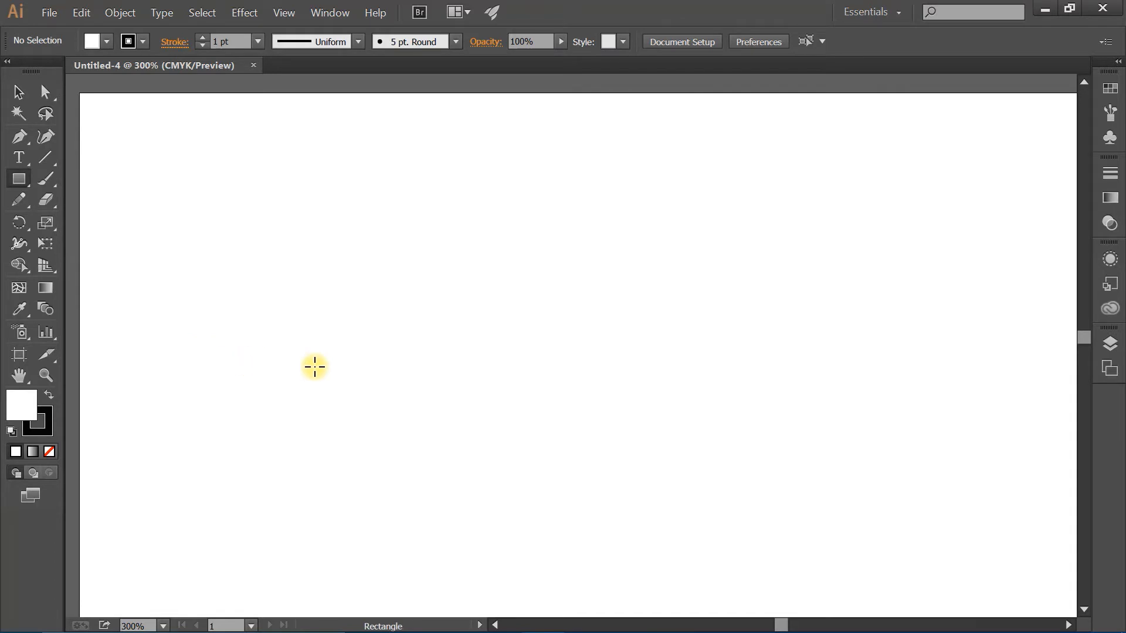
drag(485, 178, 761, 464)
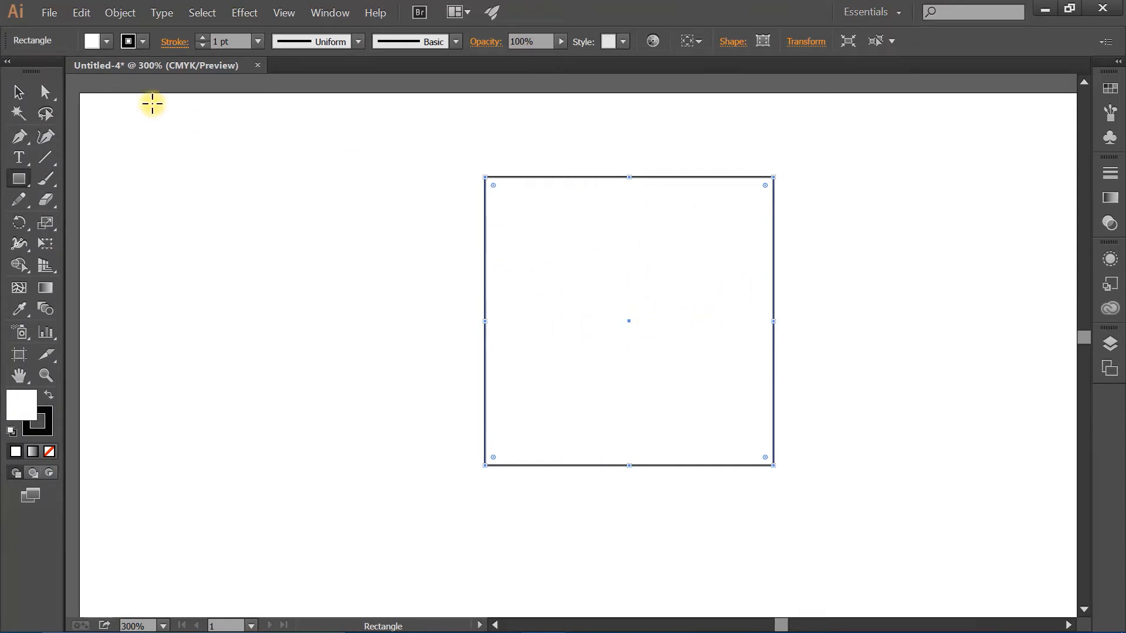
Set the square's fill to None.
click(107, 40)
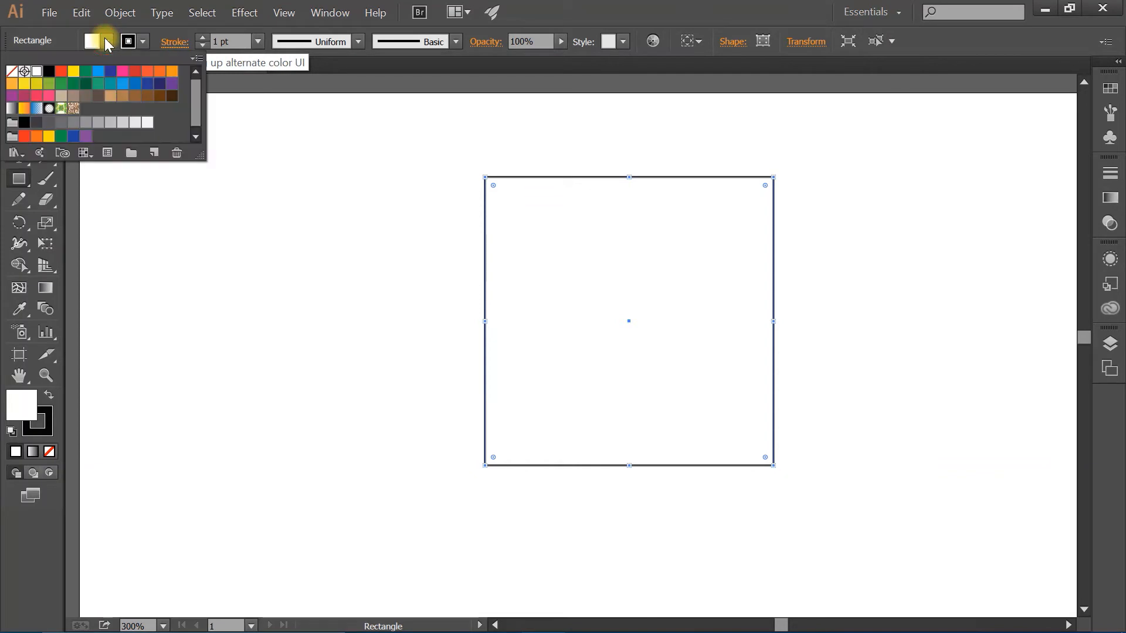
click(11, 71)
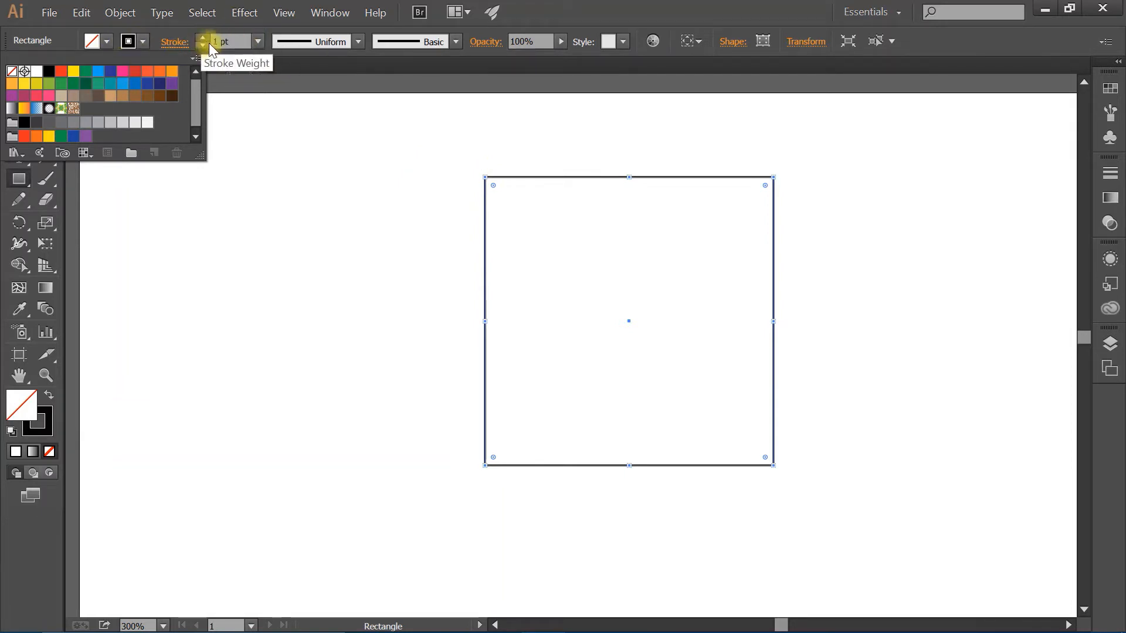
click(327, 69)
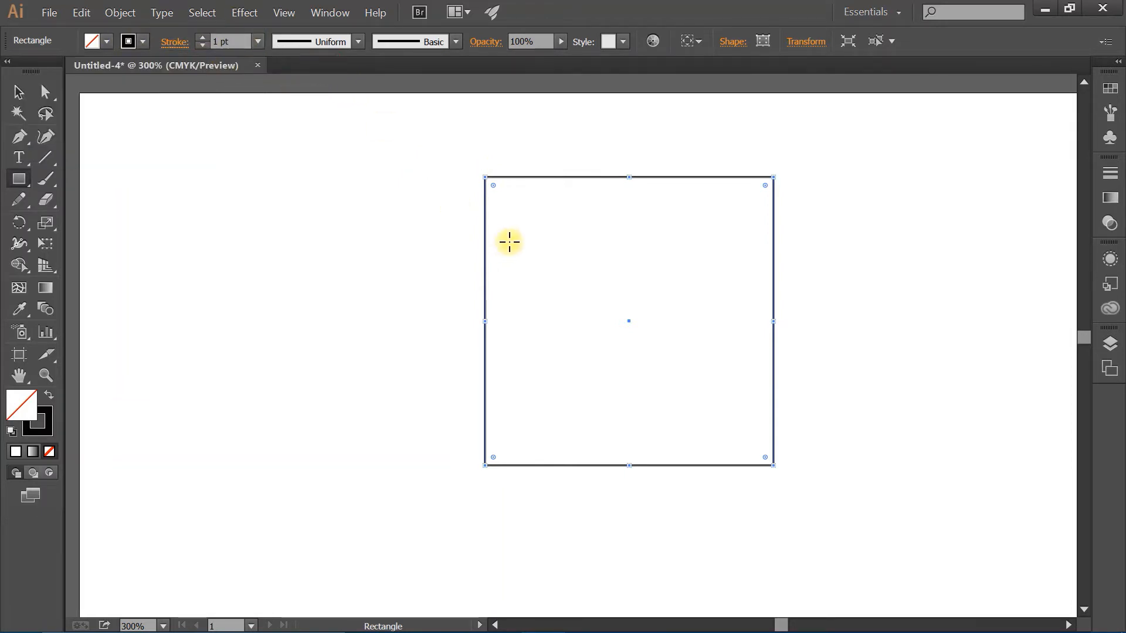
Create a triangle beside the square as a polygon with a 50 pt radius and 3 sides.
click(18, 181)
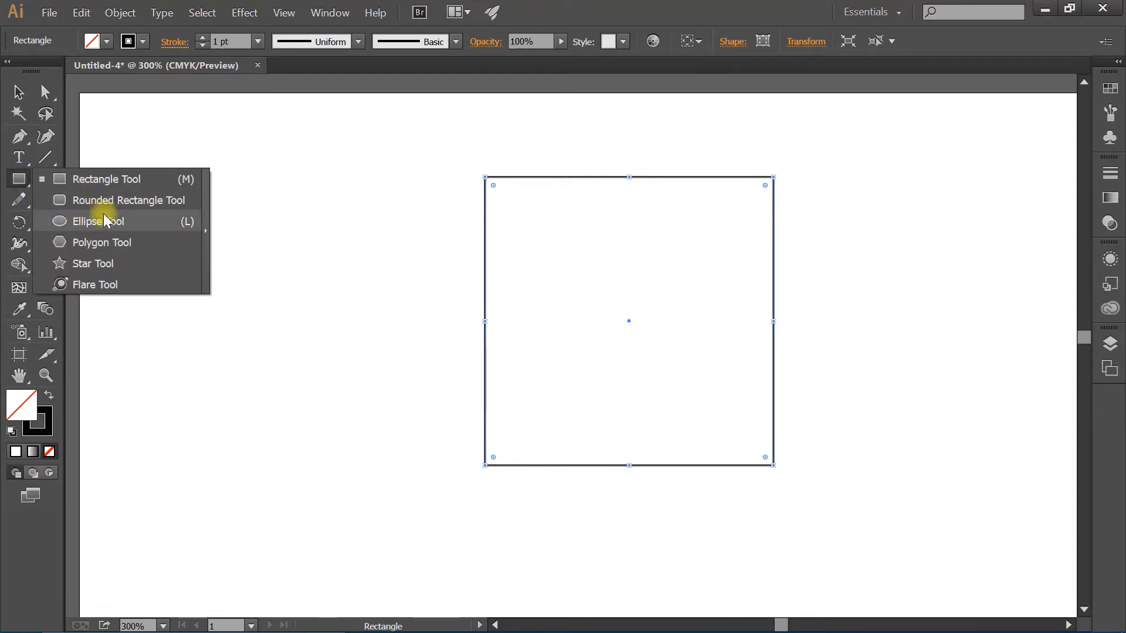
click(124, 242)
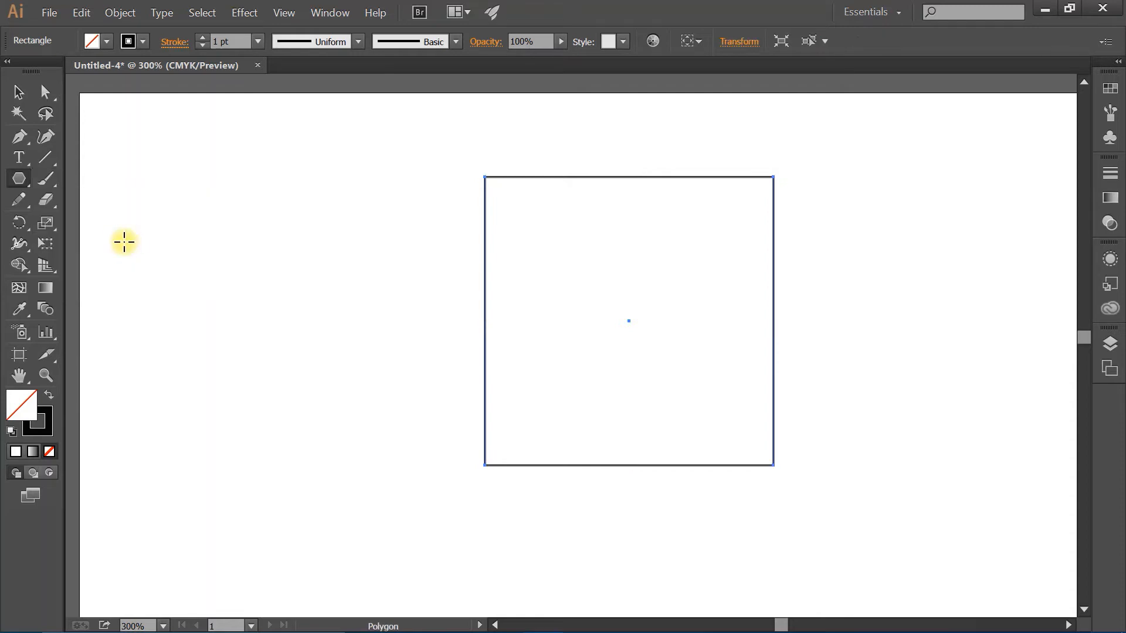
click(347, 285)
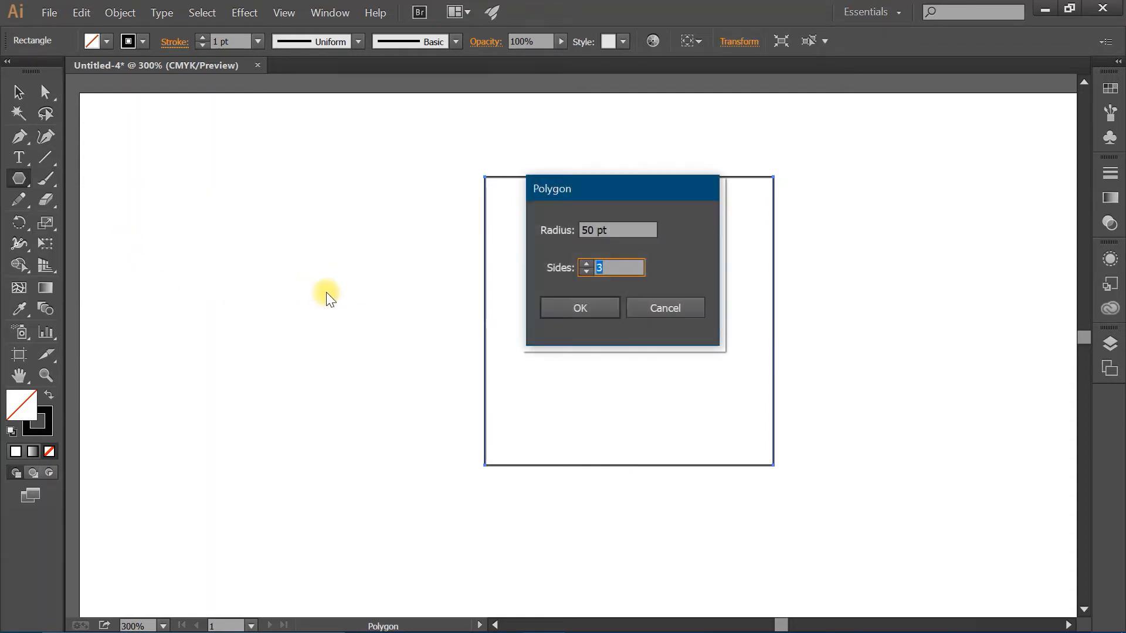
drag(653, 190, 643, 174)
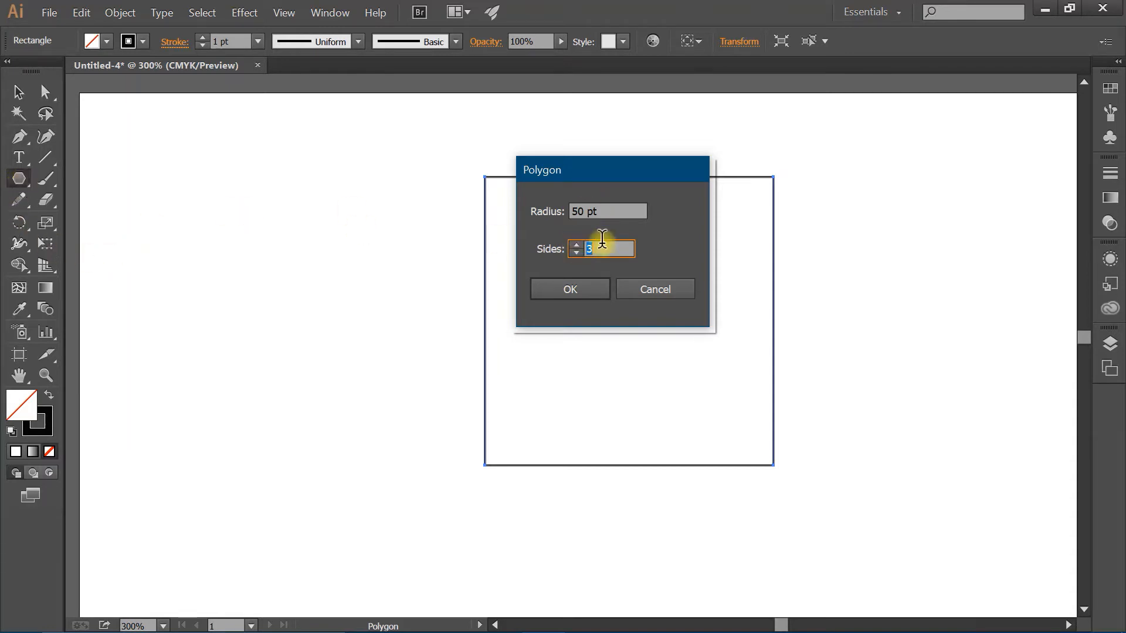
click(575, 253)
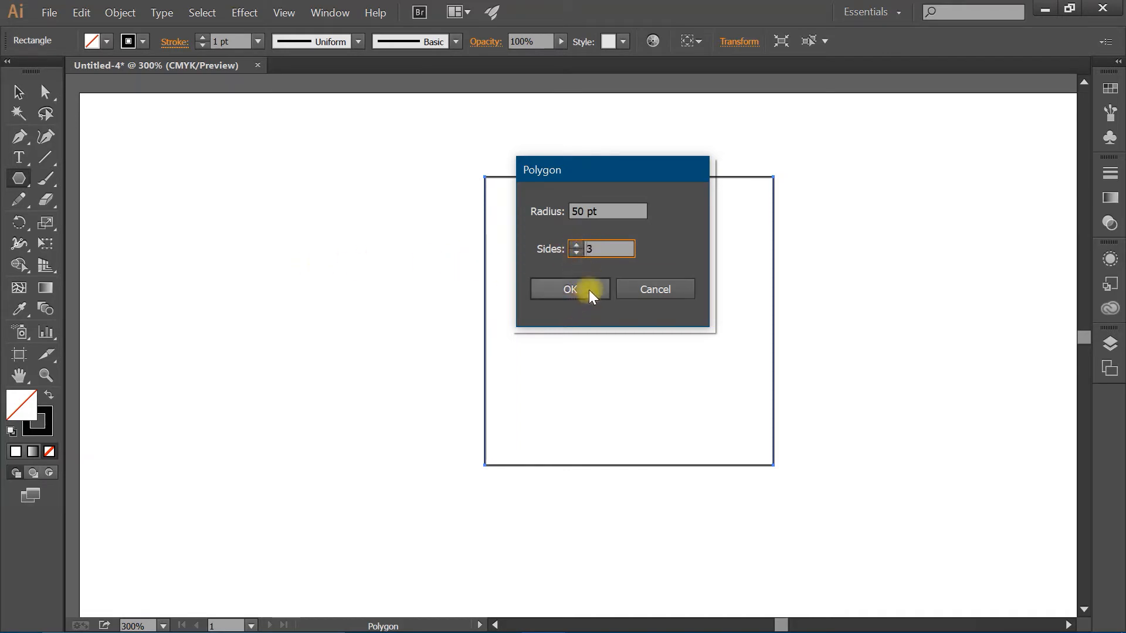
click(589, 287)
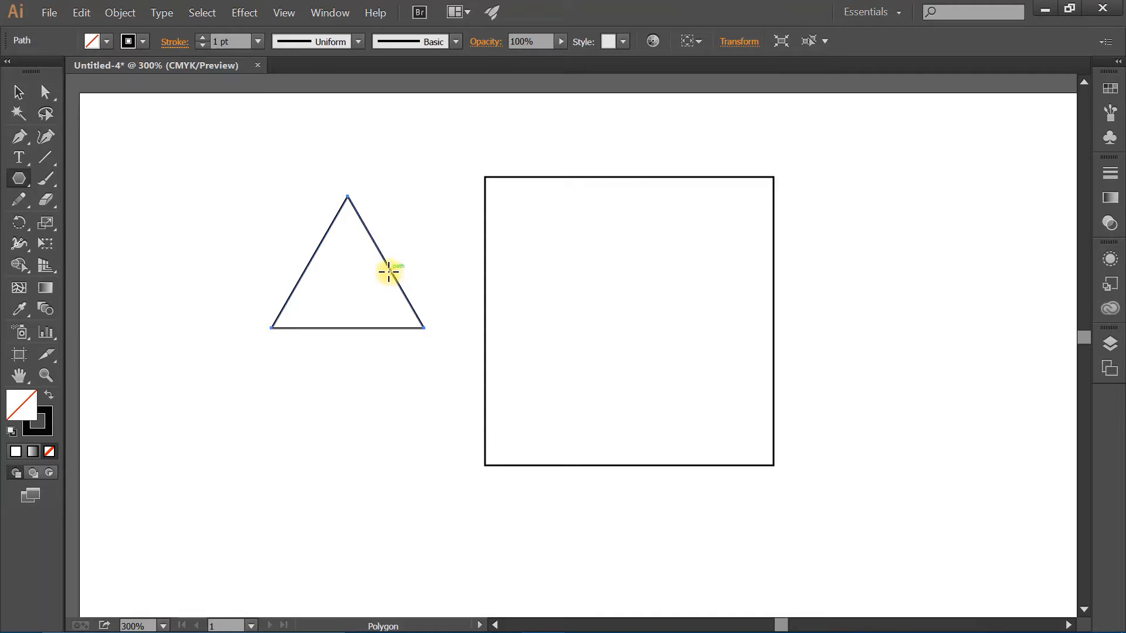
Rotate the triangle by 90° with the preview turned on.
click(17, 92)
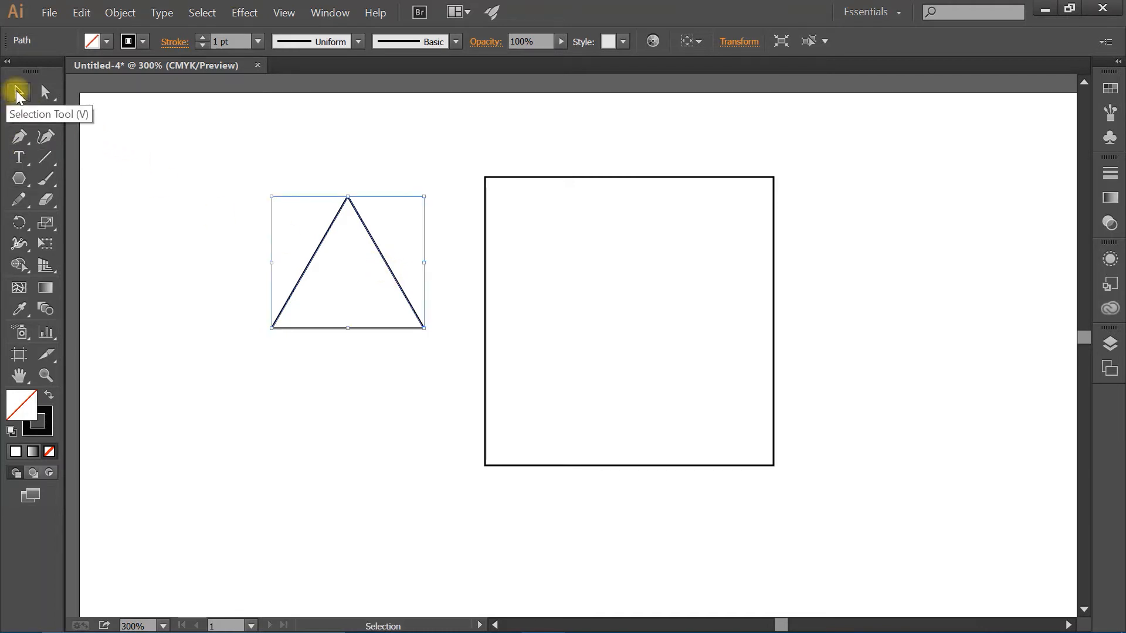
right_click(324, 238)
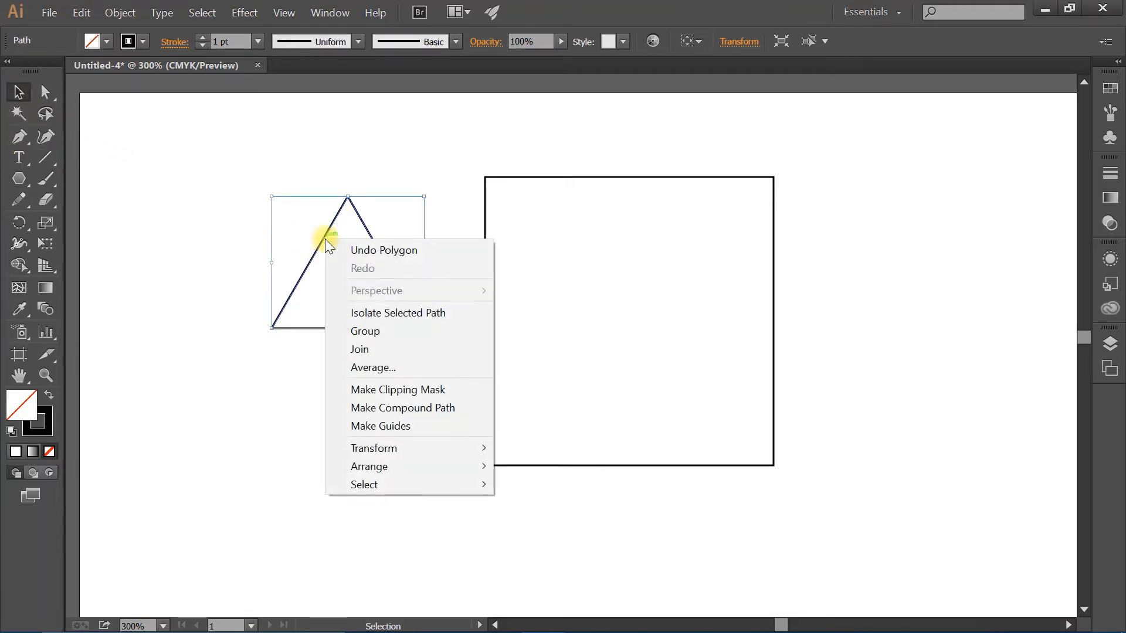
mouse_move(417, 450)
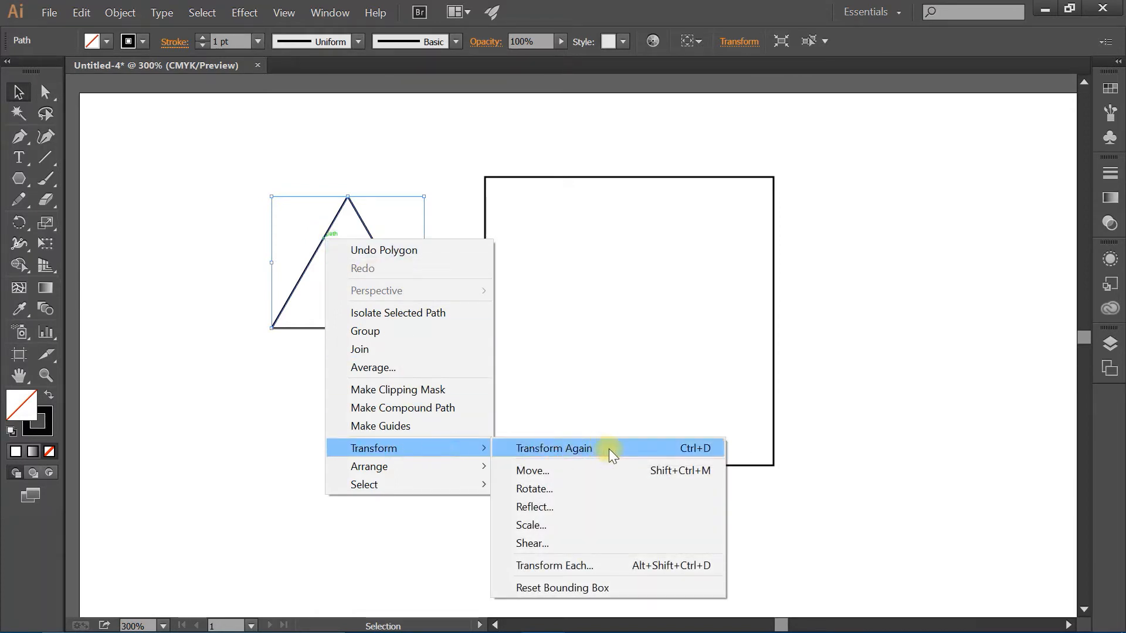
click(559, 490)
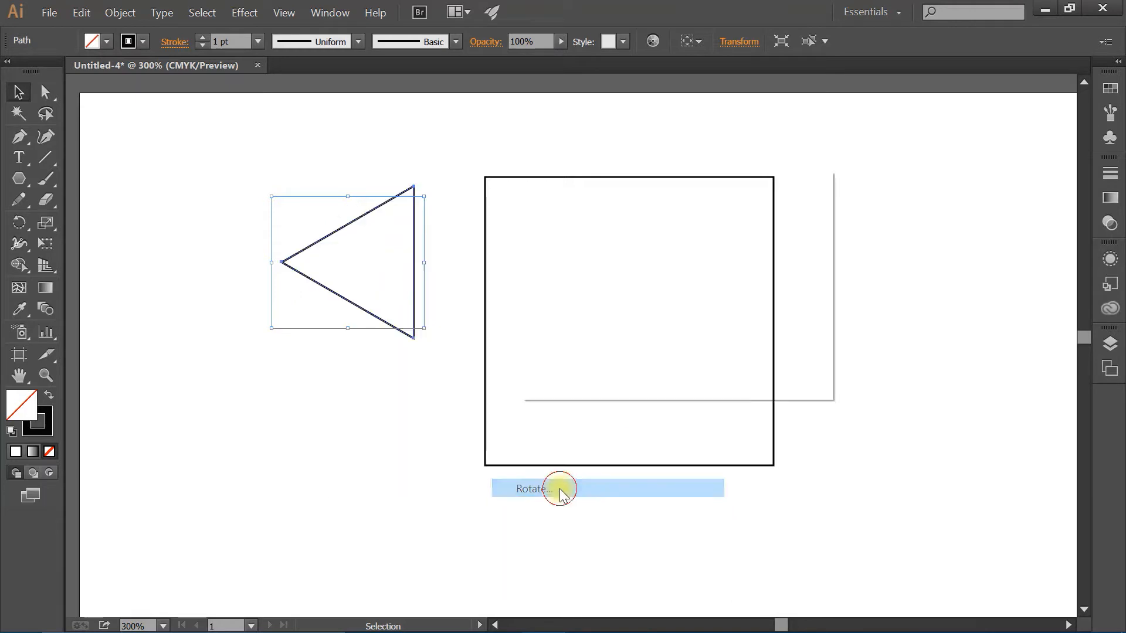
drag(647, 185, 619, 193)
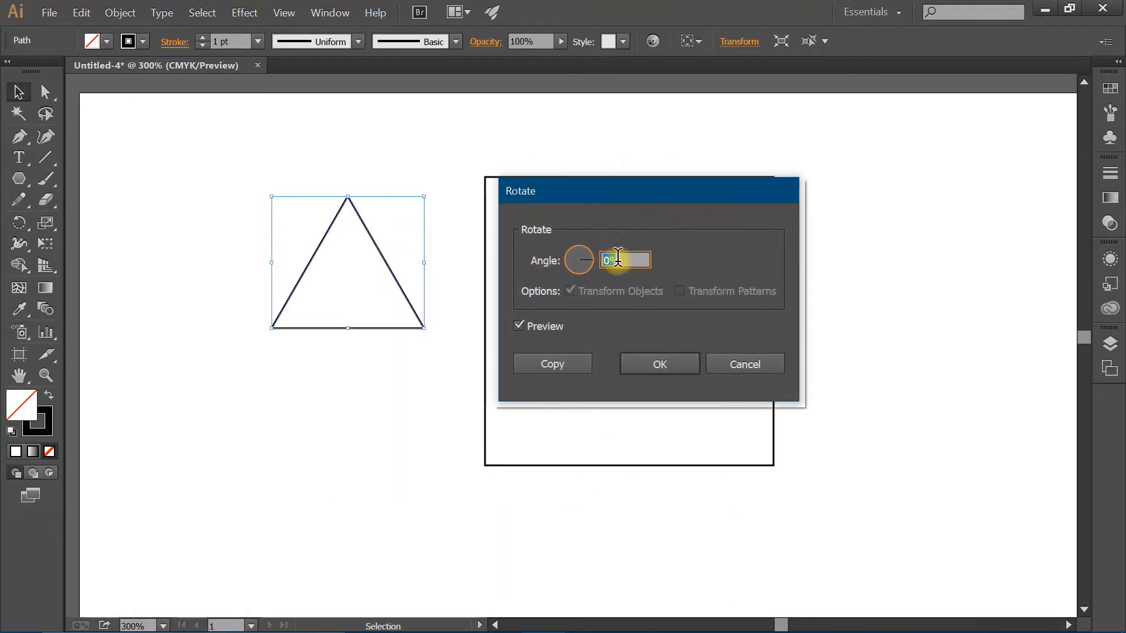
text(90)
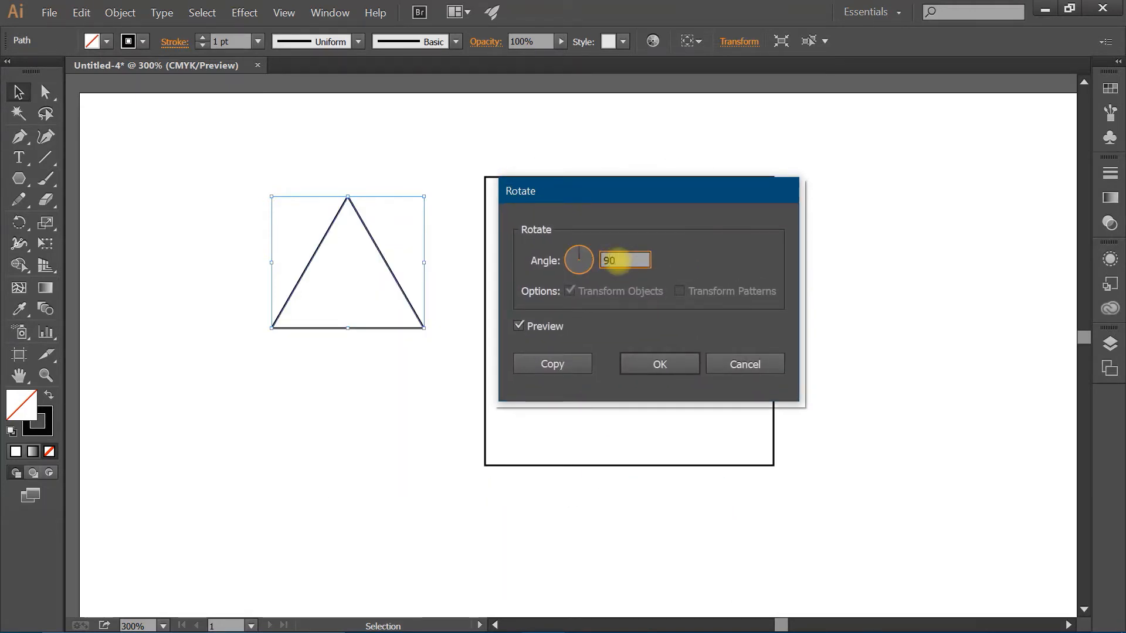
click(518, 327)
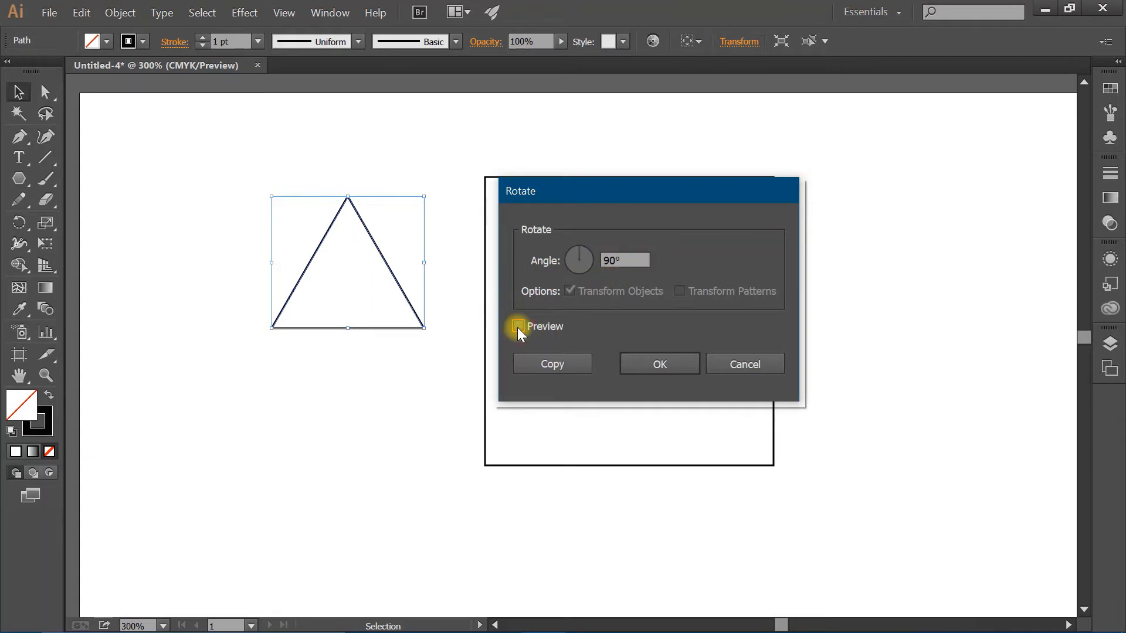
click(518, 326)
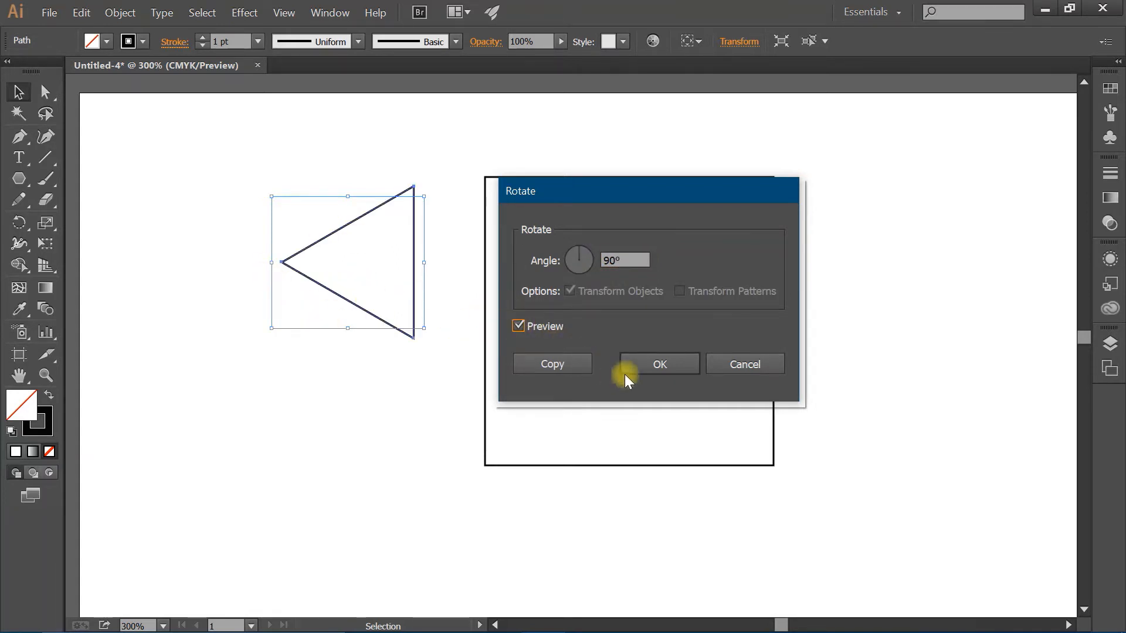
click(656, 360)
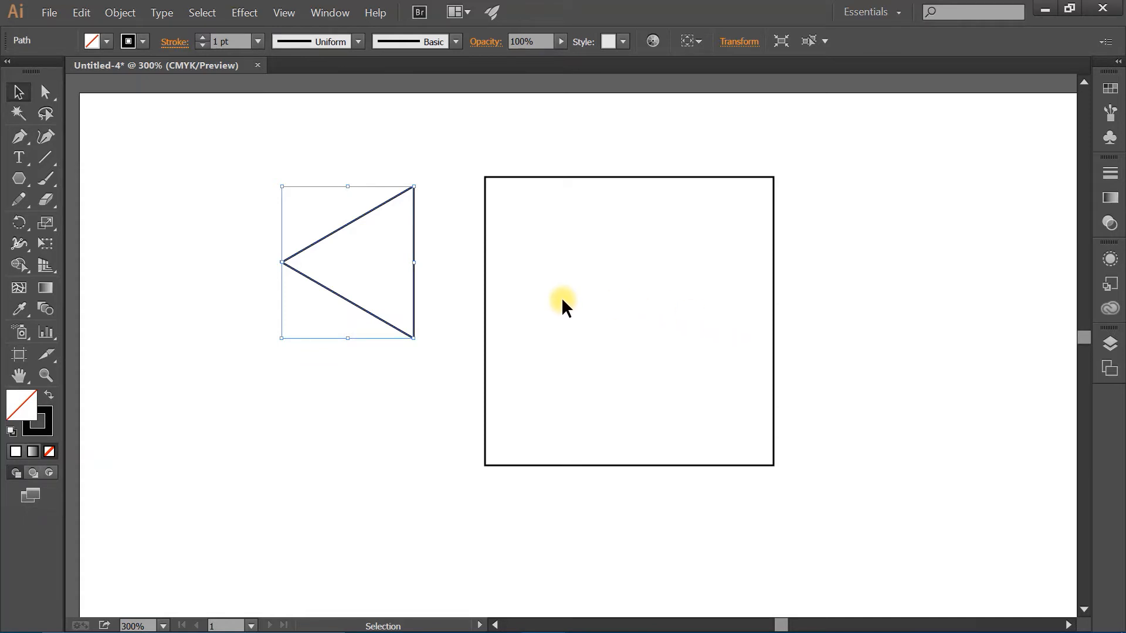
Align the triangle to the square as key object, horizontally right and vertically centered, and deselect both.
shift+click(509, 212)
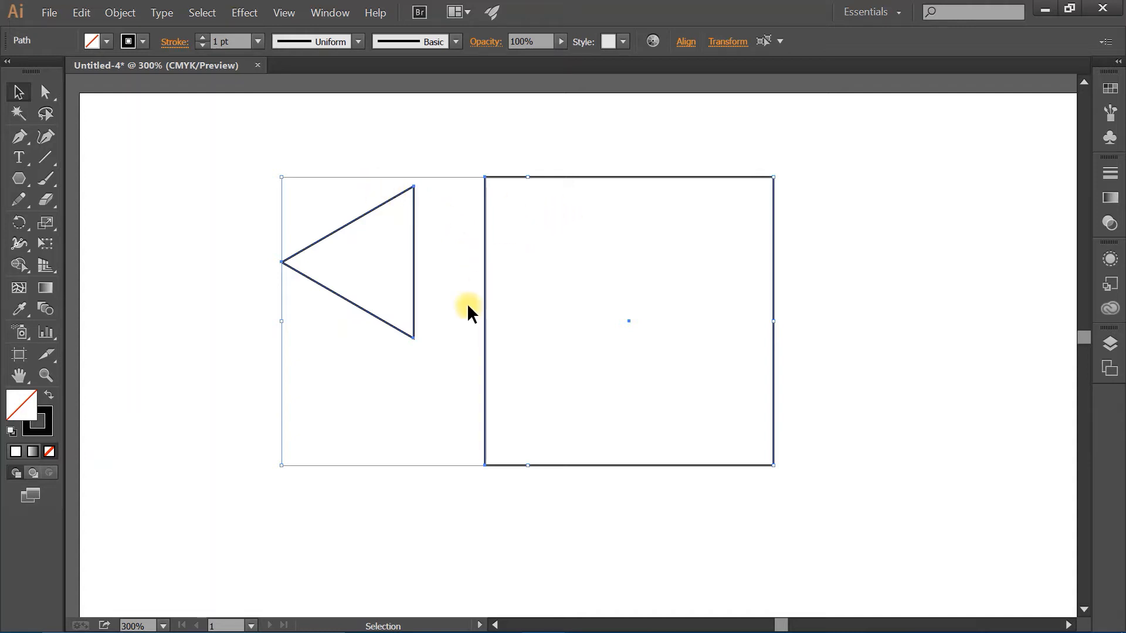
click(491, 265)
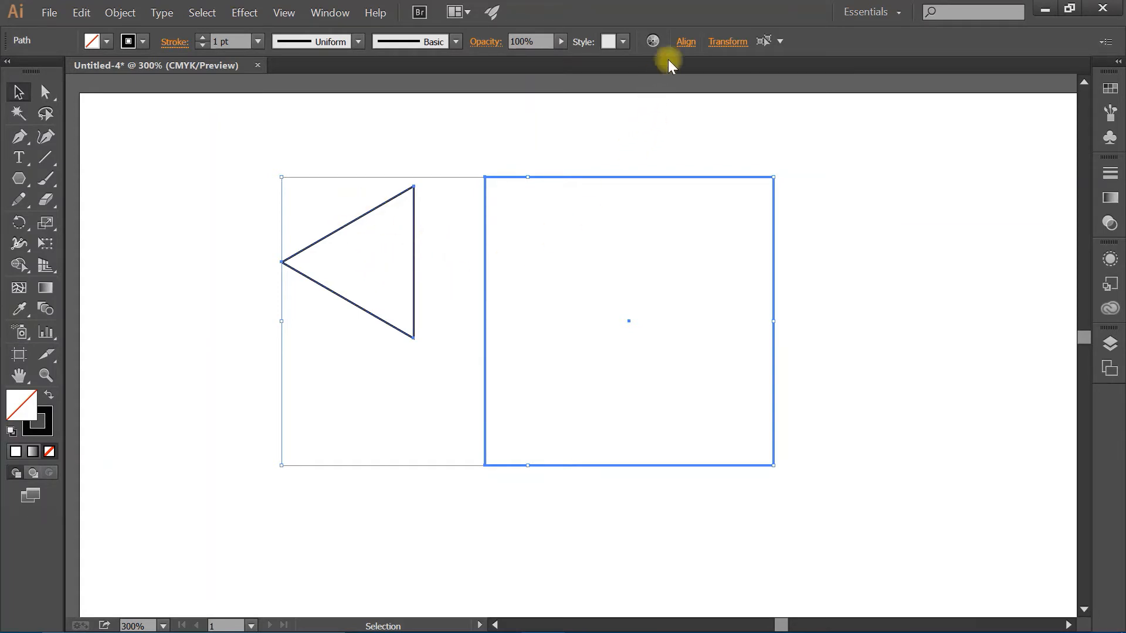
click(684, 42)
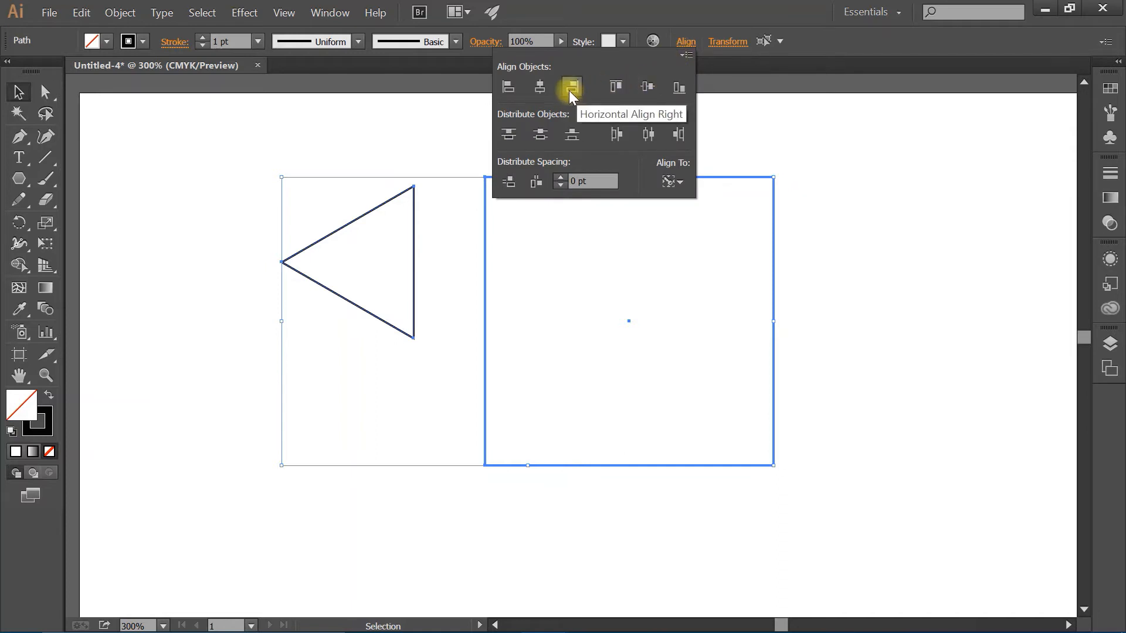
click(570, 88)
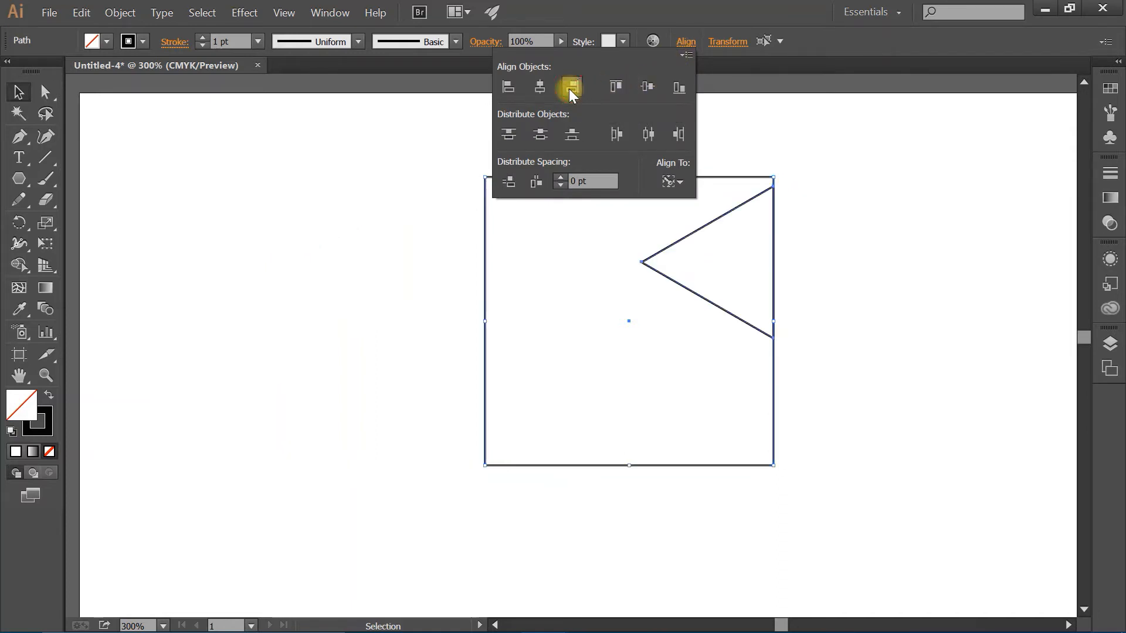
click(647, 86)
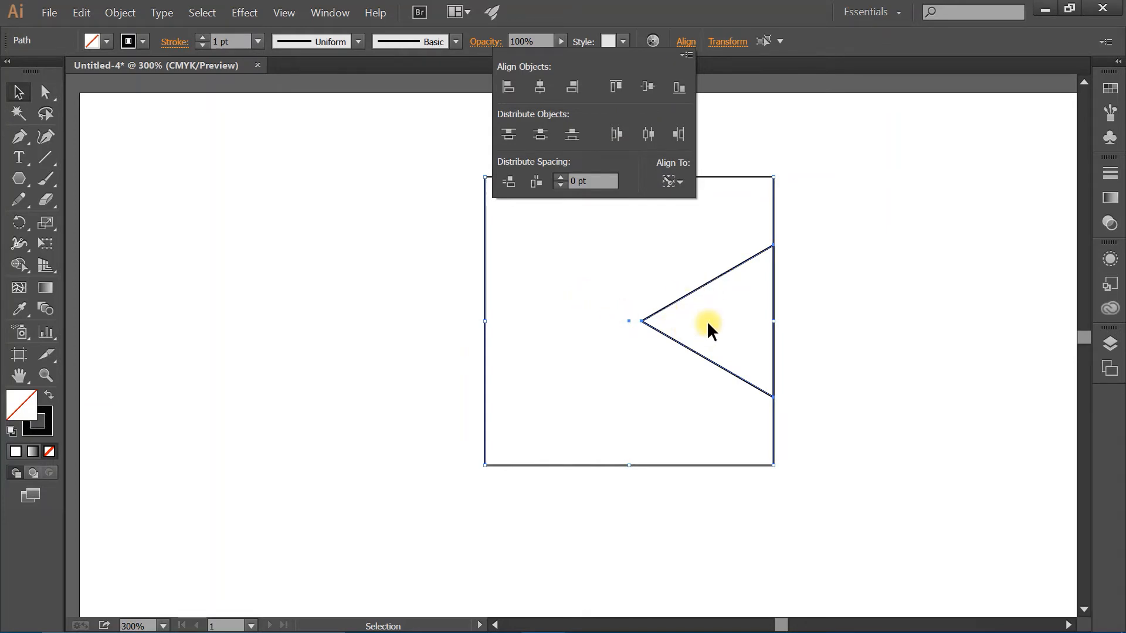
click(849, 203)
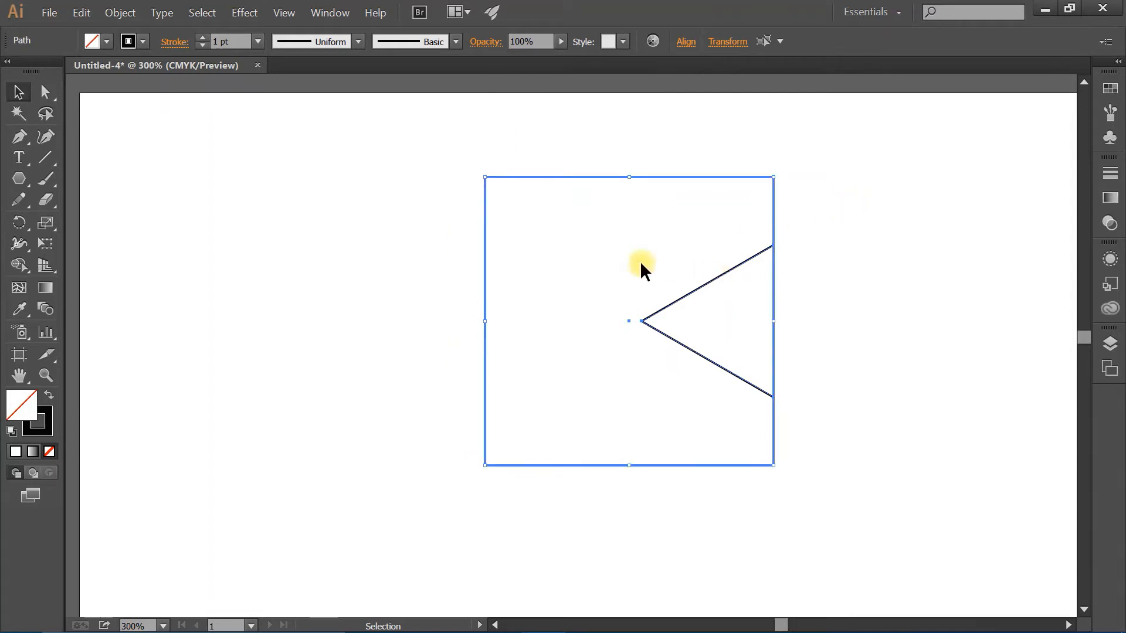
click(820, 292)
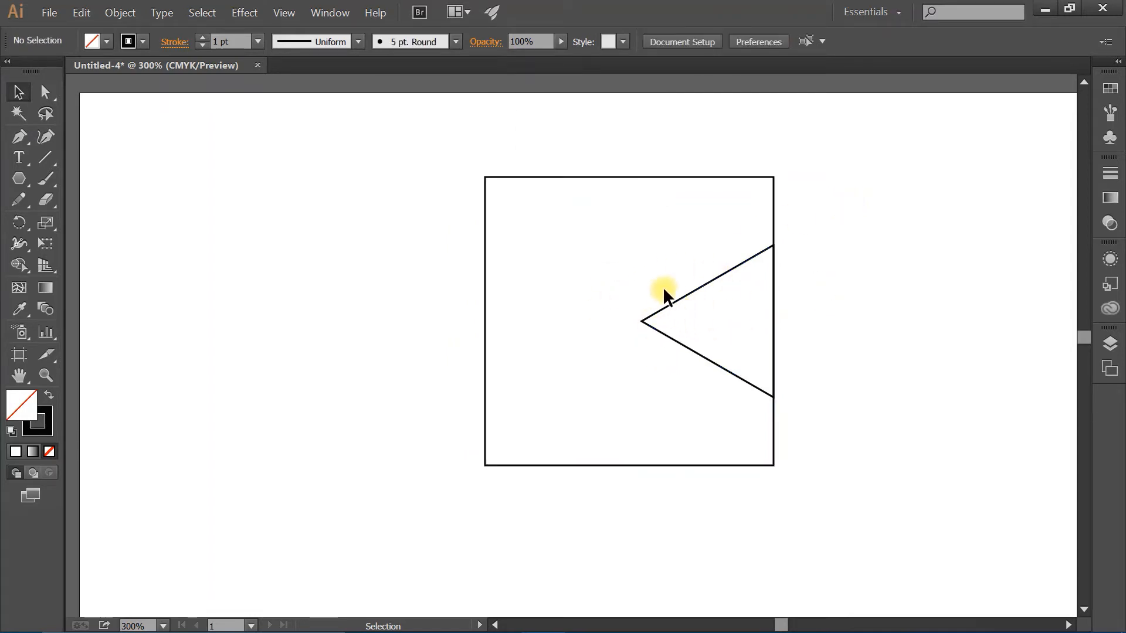
Show the rulers in millimeters and place a vertical guide through the square's center.
click(561, 217)
click(561, 176)
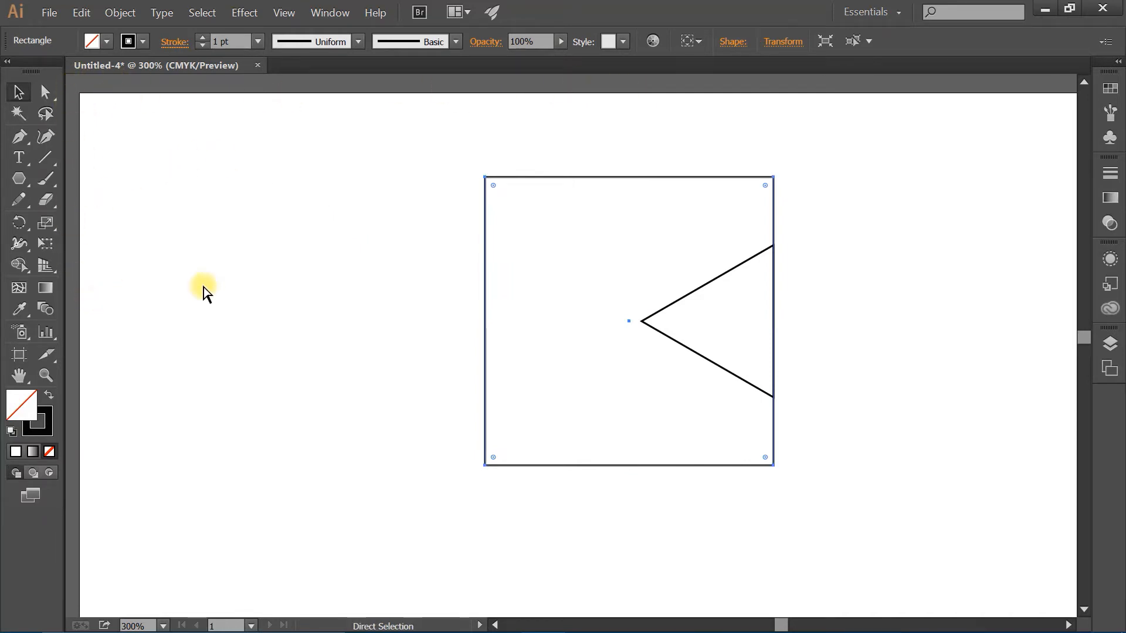
key(ctrl+r)
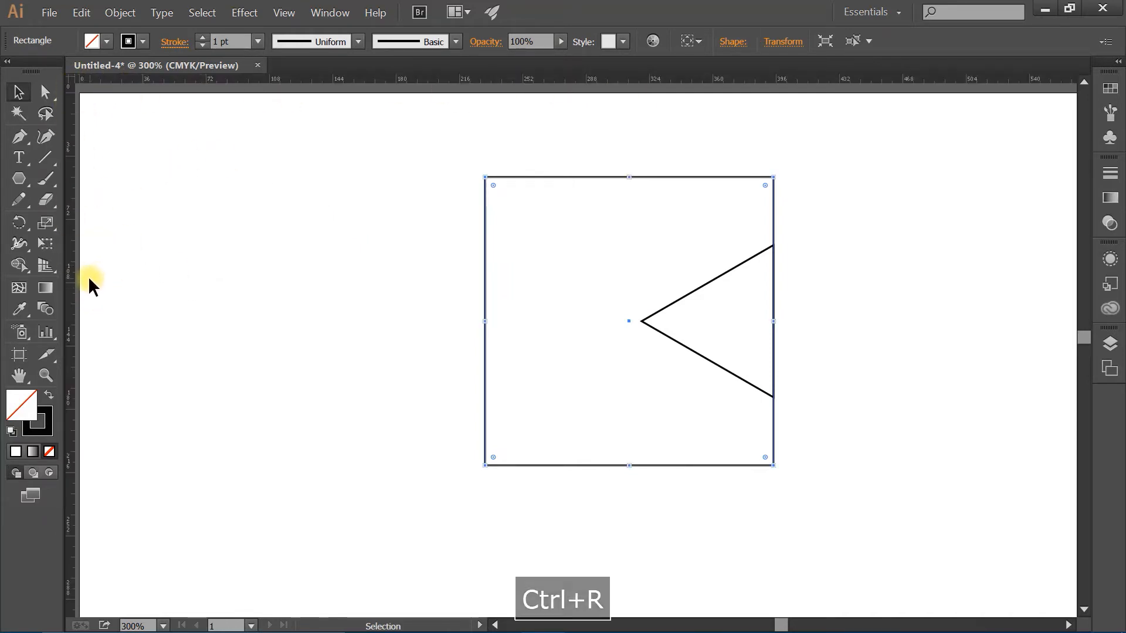
right_click(510, 79)
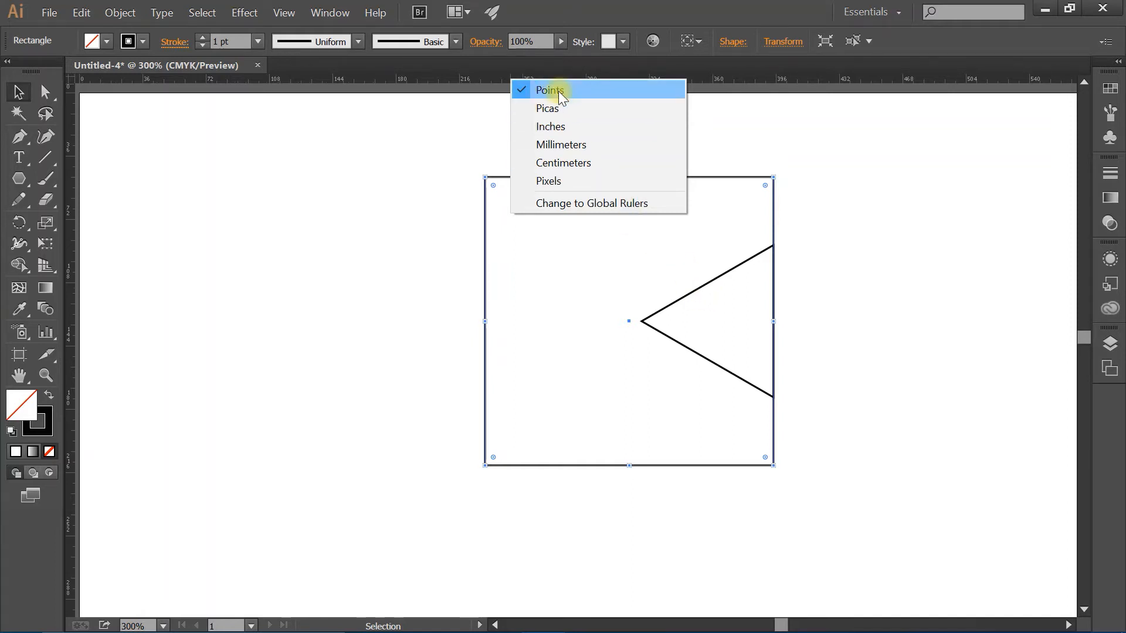
click(551, 144)
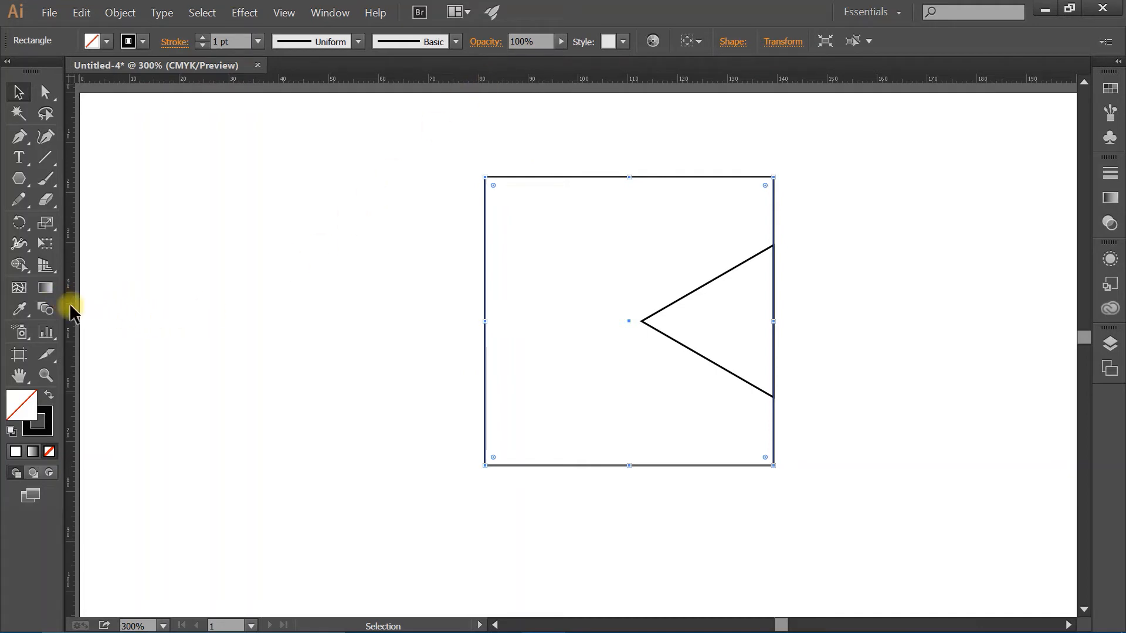
drag(66, 296, 629, 319)
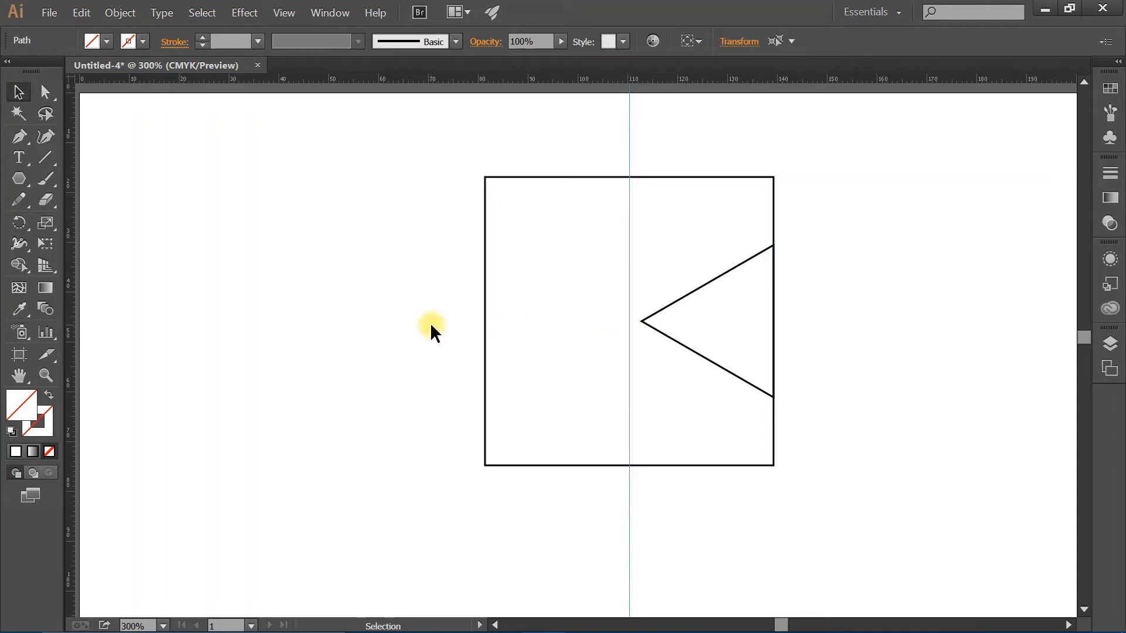
Resize the triangle so its tip meets the center guide and its height spans the full square symmetrically.
click(713, 285)
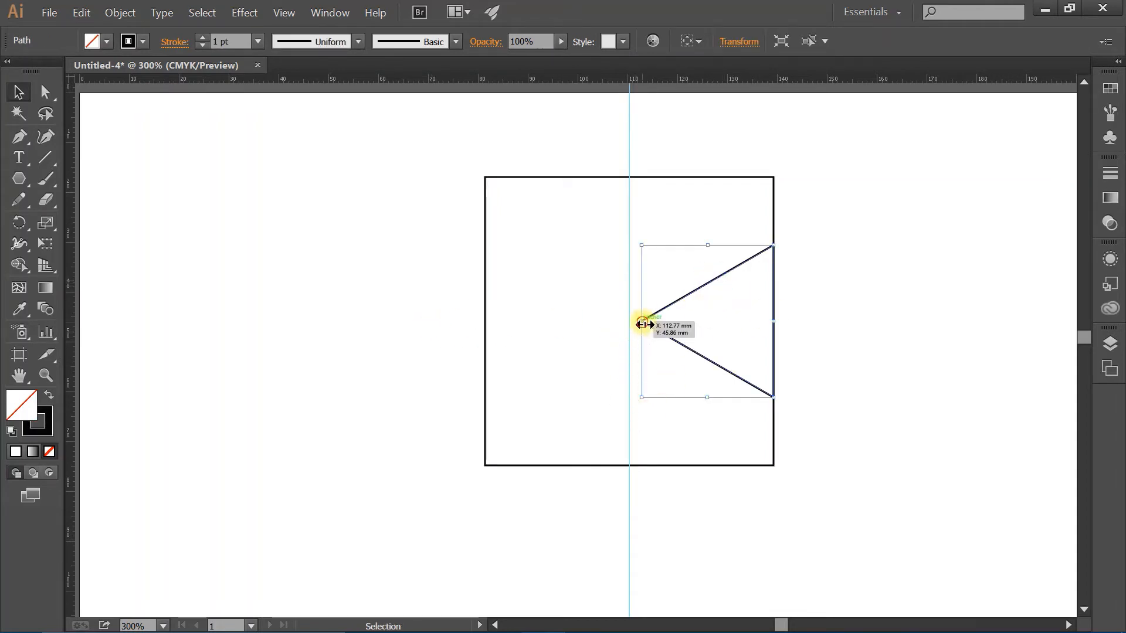
drag(642, 324, 629, 324)
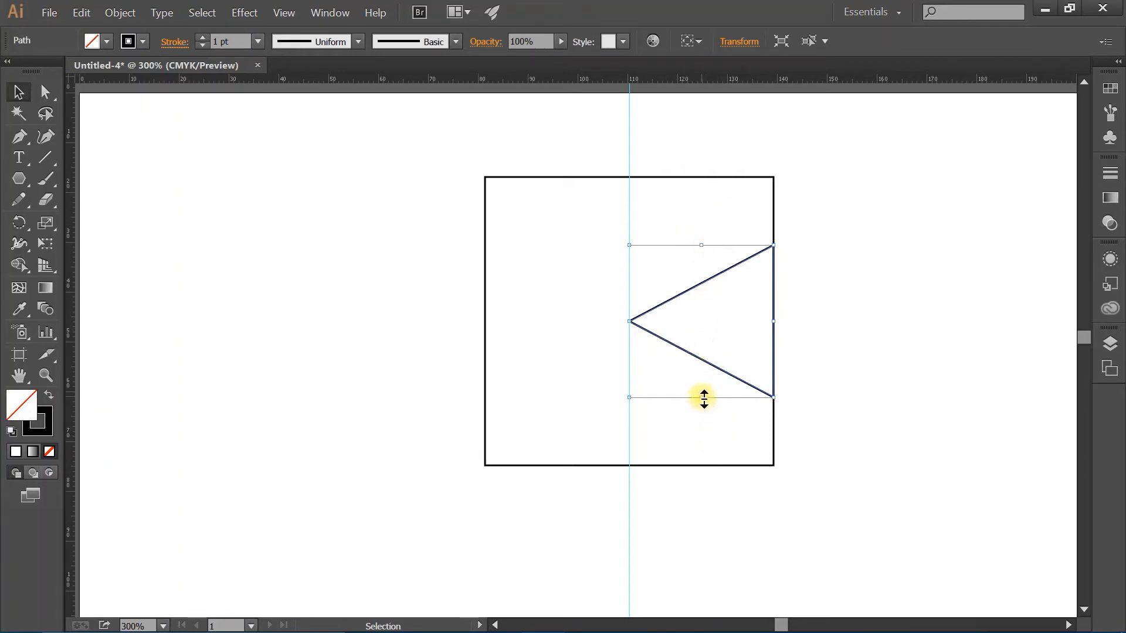
drag(703, 396, 815, 467)
drag(815, 468, 801, 467)
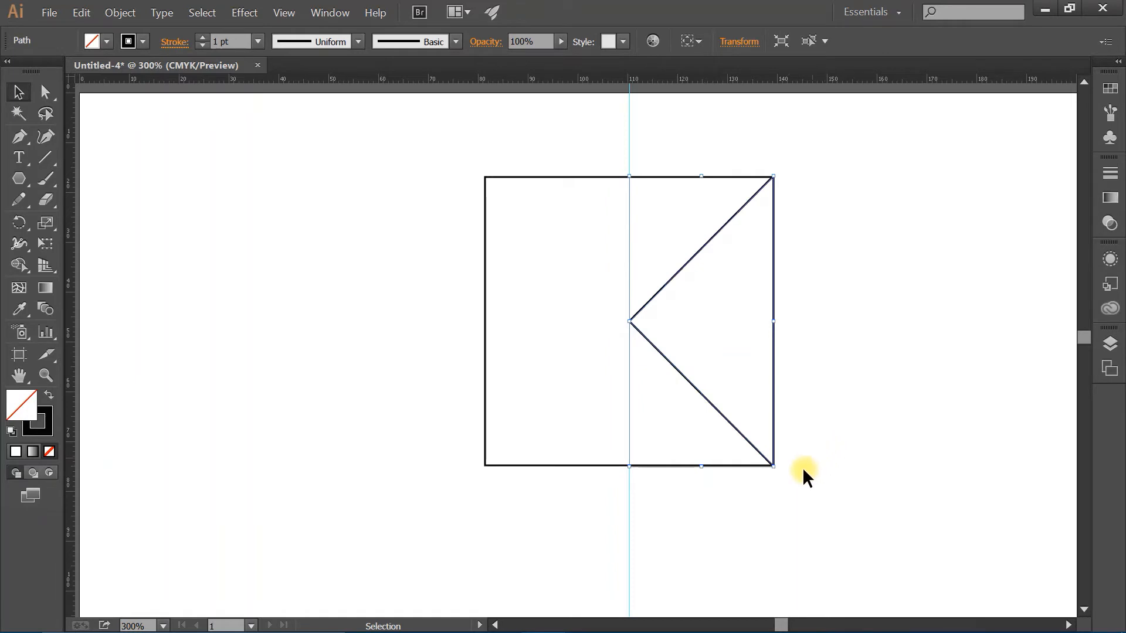
Compare inside and outside stroke alignment at the triangle's lower-right corner and set the triangle's stroke to align inside.
scroll(778, 491, up, 1)
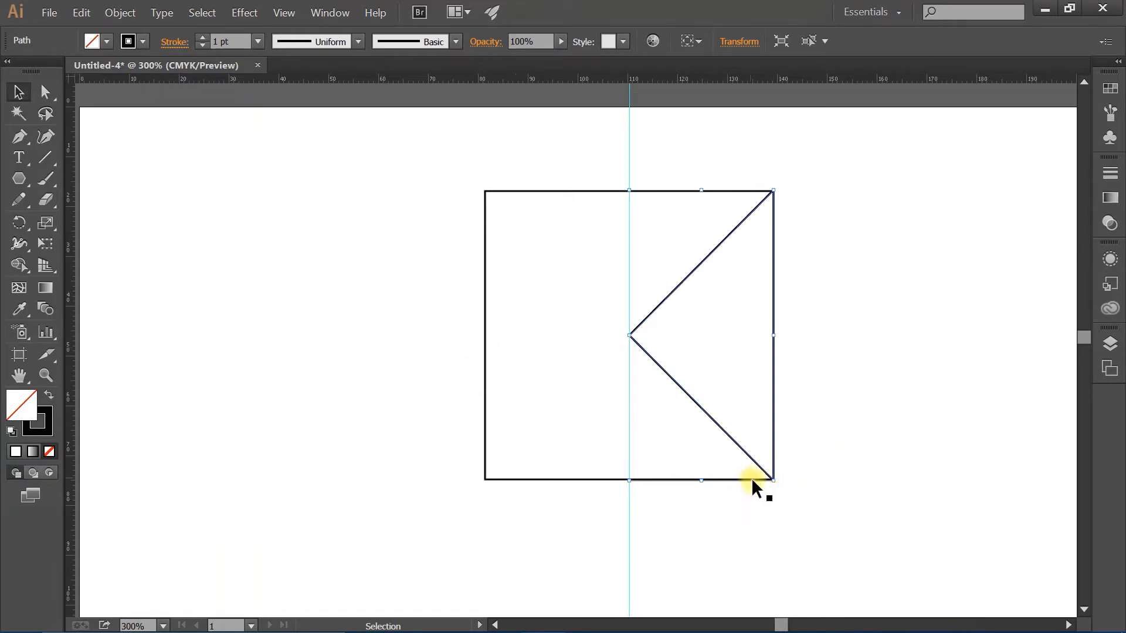
key(ctrl+equal)
key(ctrl+equal)
key(ctrl+equal)
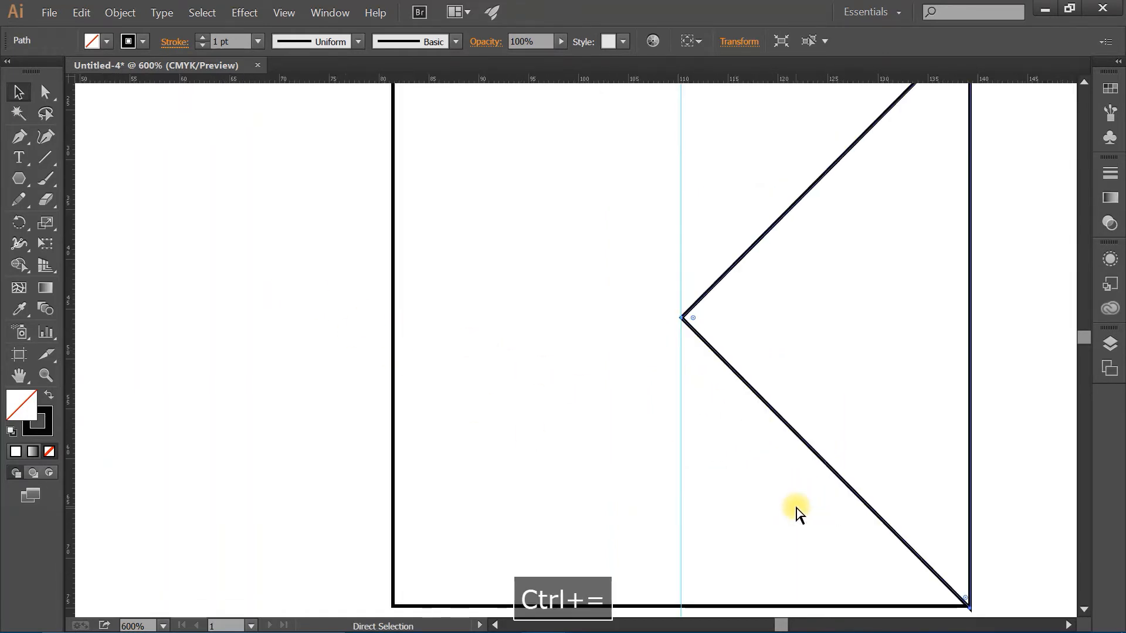
key(space)
drag(917, 463, 676, 375)
key(ctrl+equal)
key(ctrl+equal)
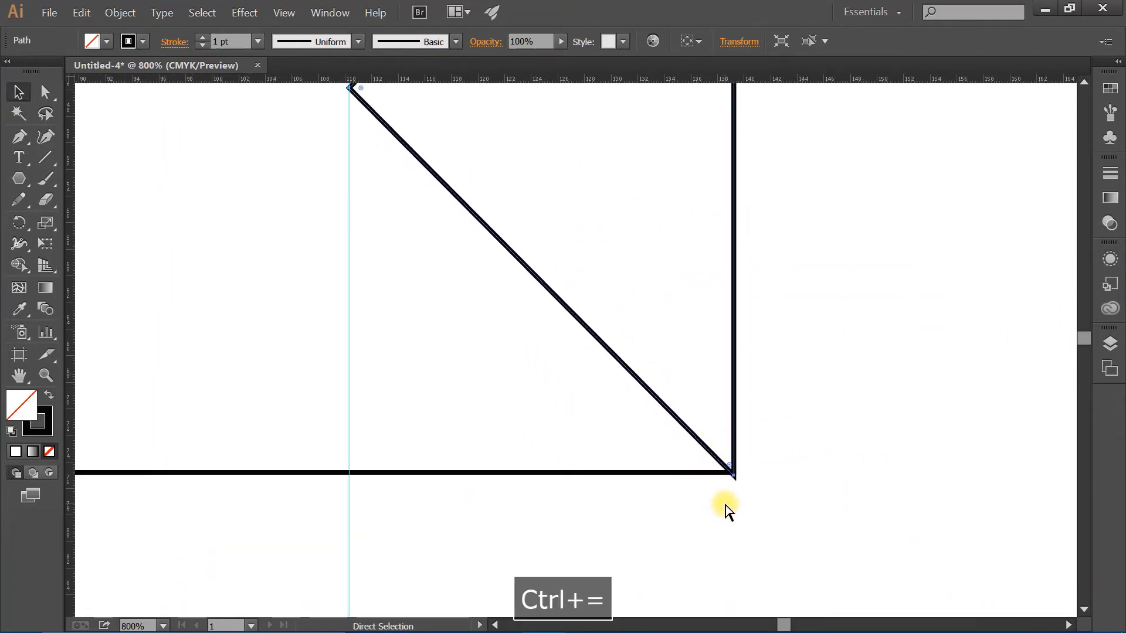
key(space)
drag(781, 493, 716, 430)
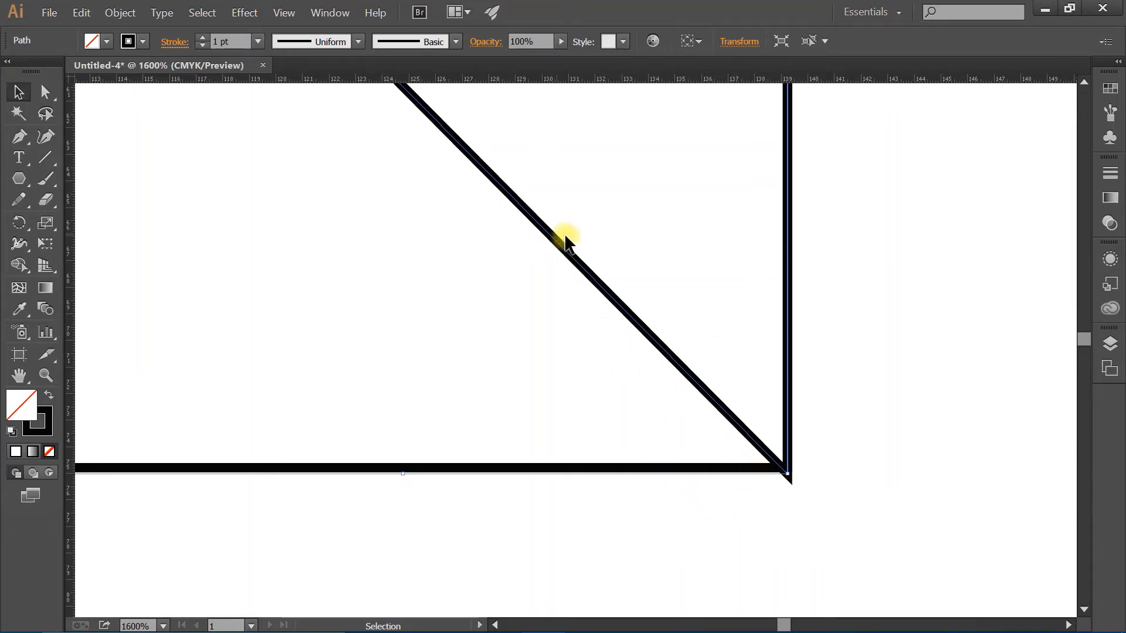
click(873, 322)
drag(602, 246, 636, 367)
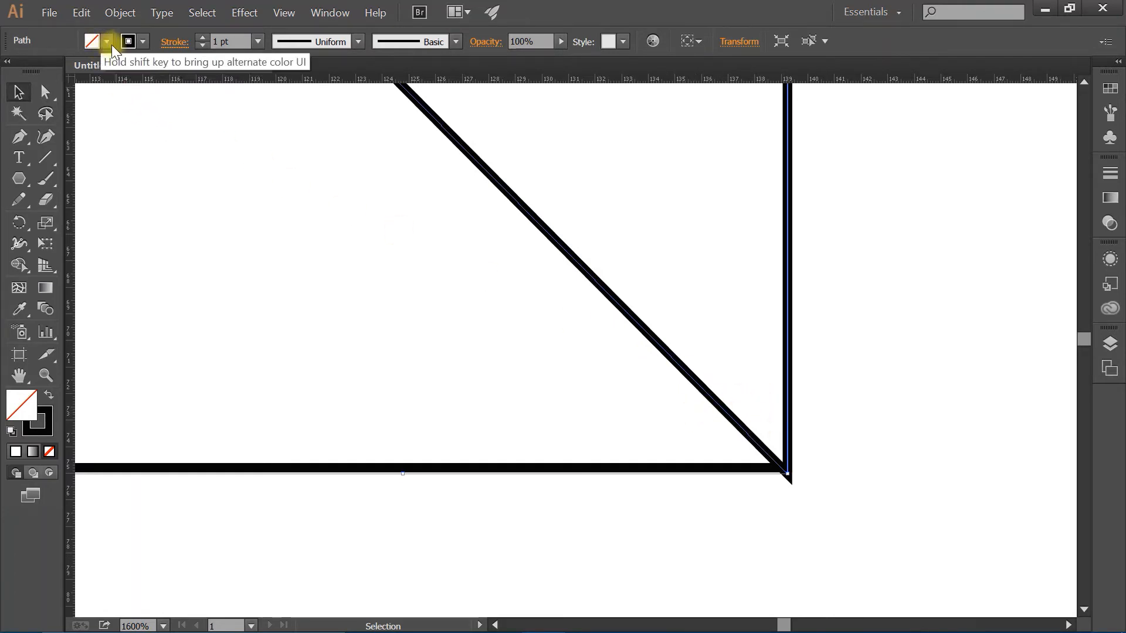
click(174, 43)
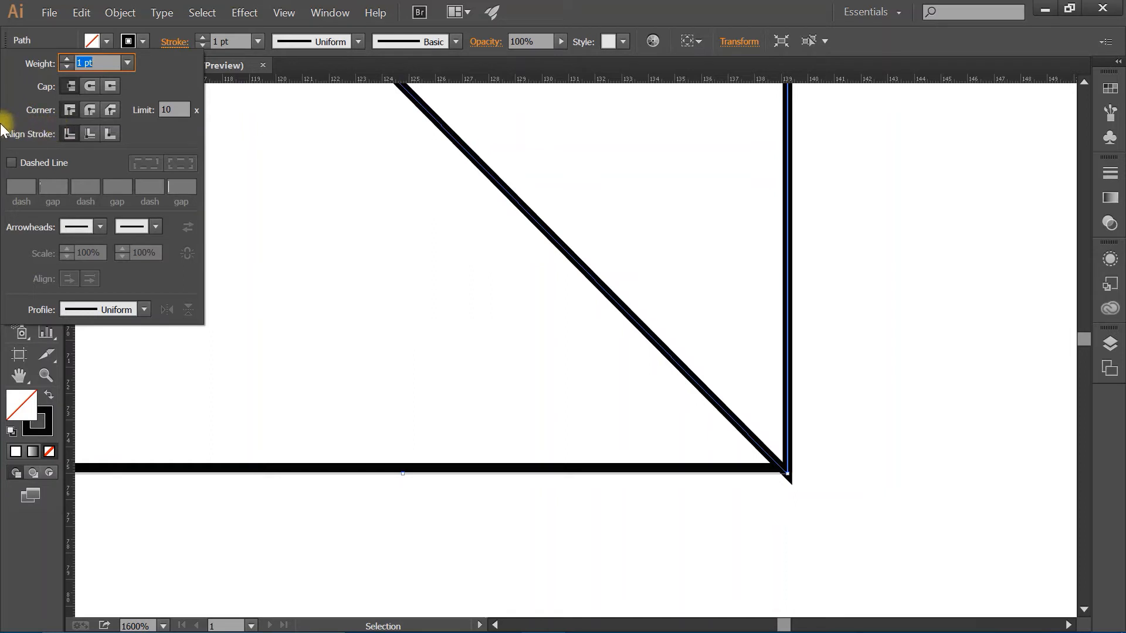
click(88, 133)
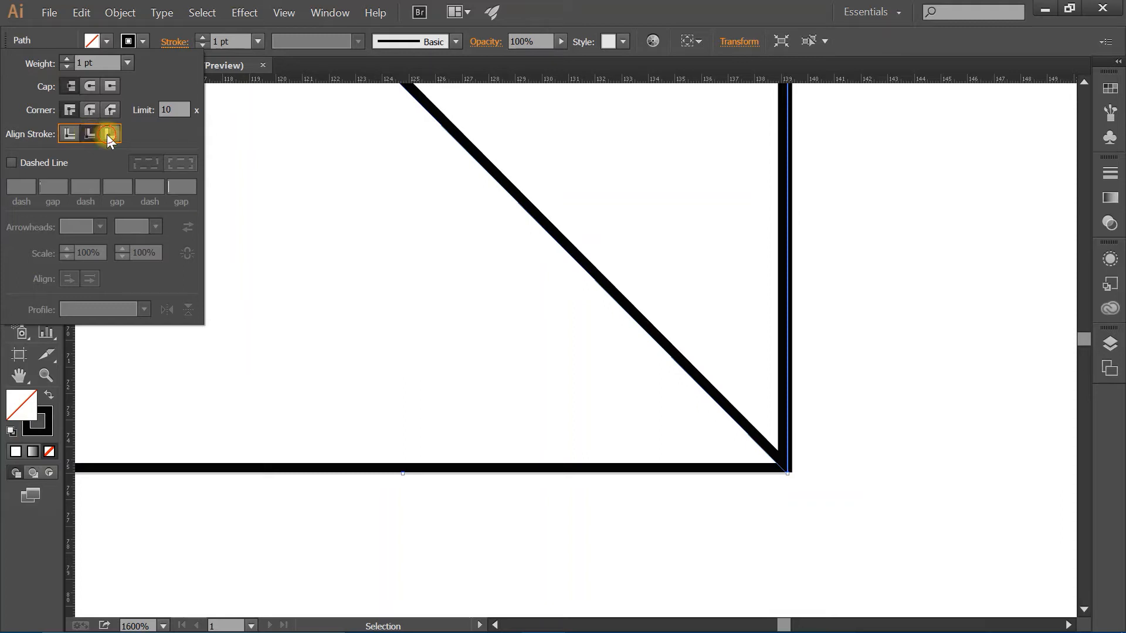
click(107, 134)
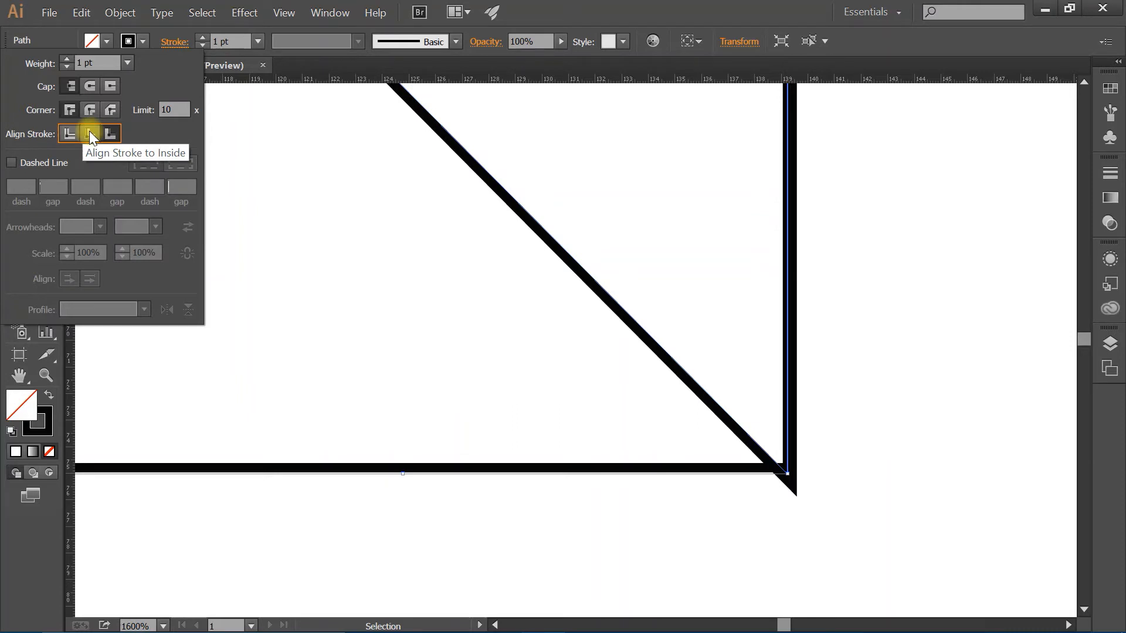
click(89, 132)
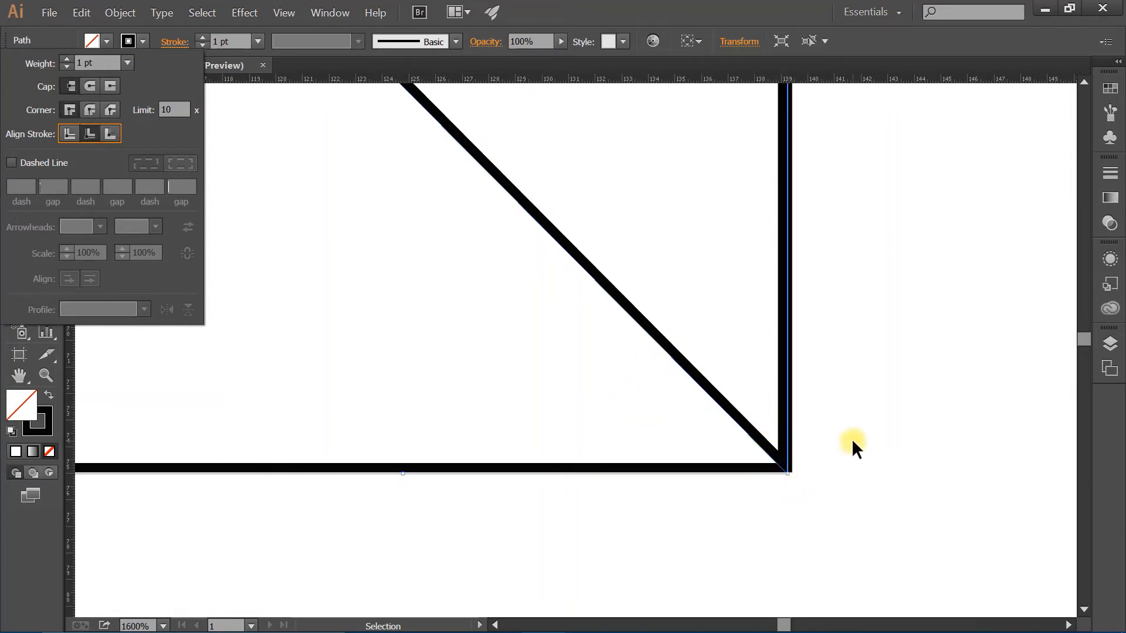
key(ctrl+minus)
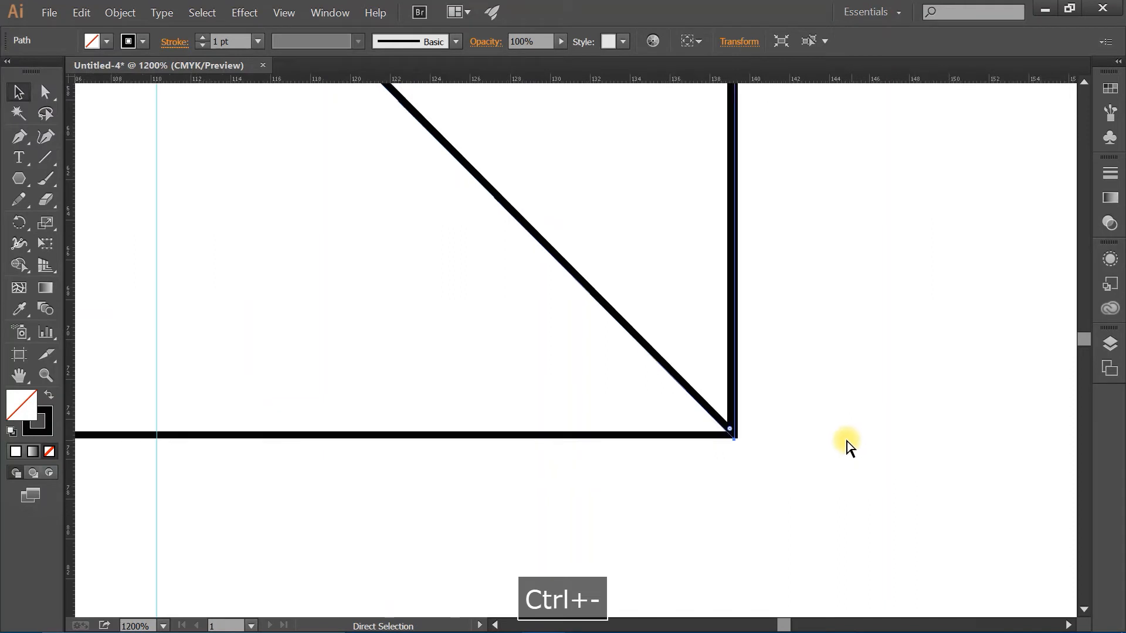
key(ctrl+minus)
key(ctrl+minus)
key(ctrl+minus)
key(ctrl+minus)
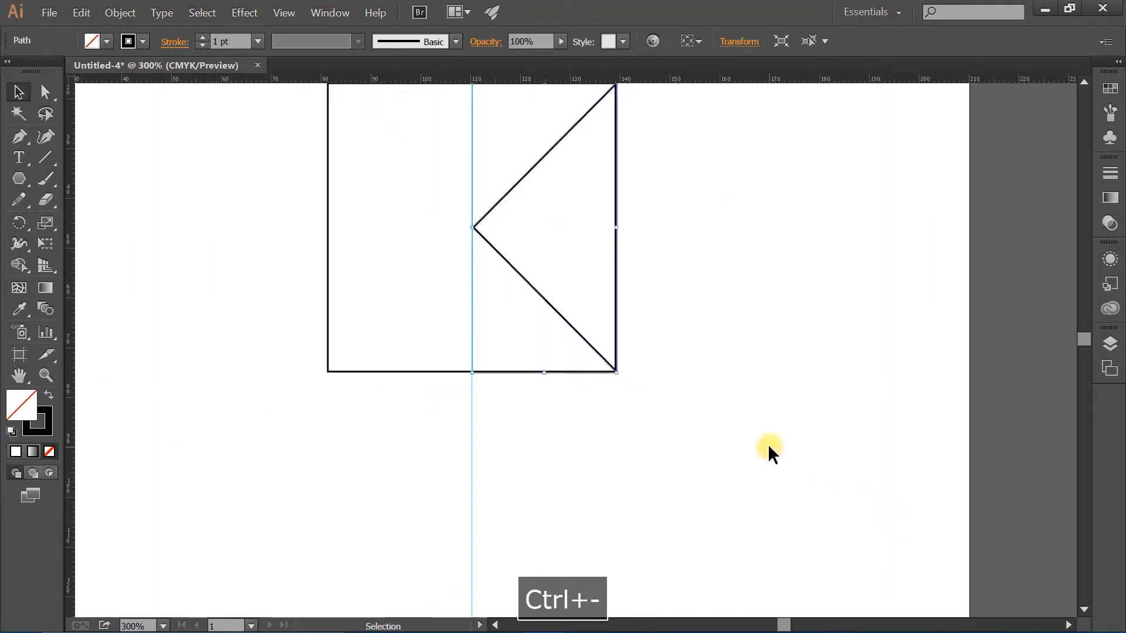
key(ctrl+minus)
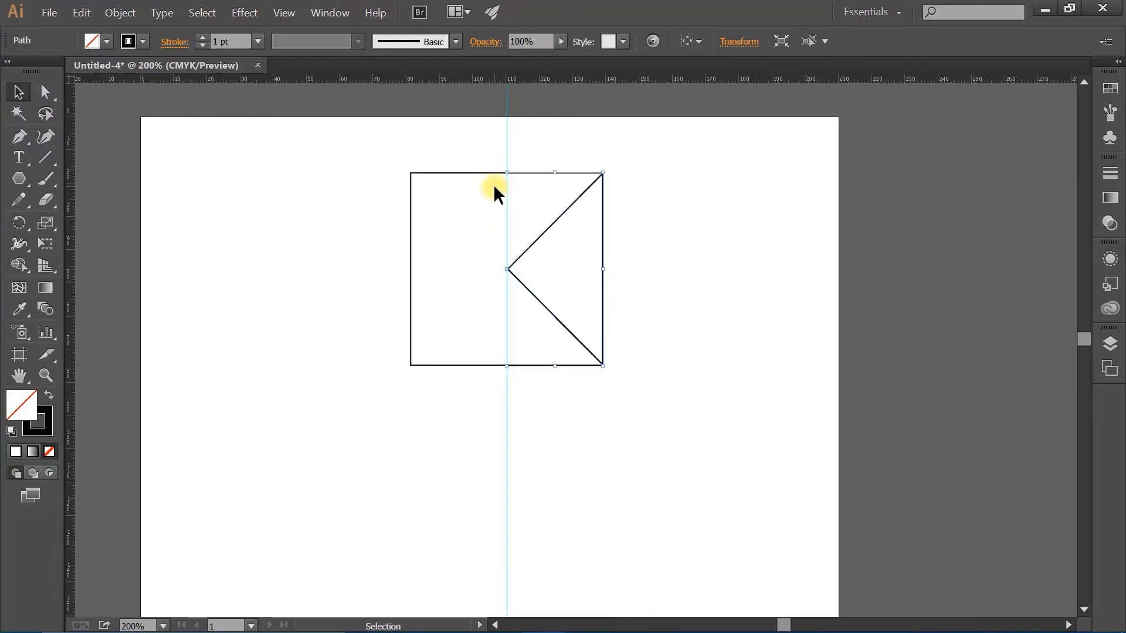
key(a)
key(ctrl+equal)
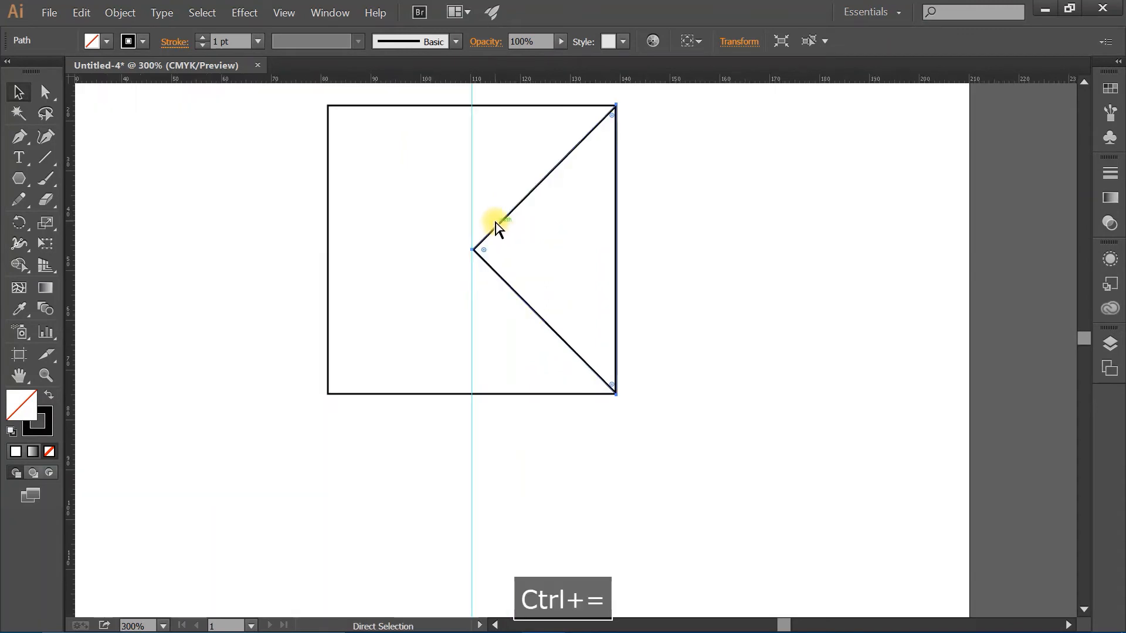
key(ctrl+equal)
key(space)
drag(551, 196, 613, 314)
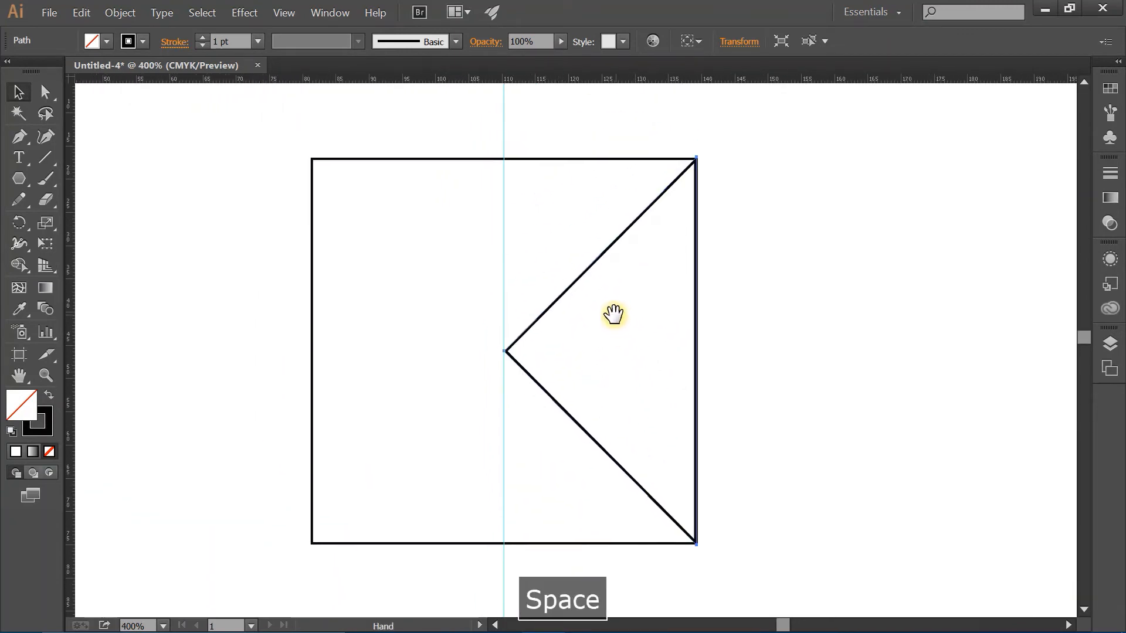
key(Delete)
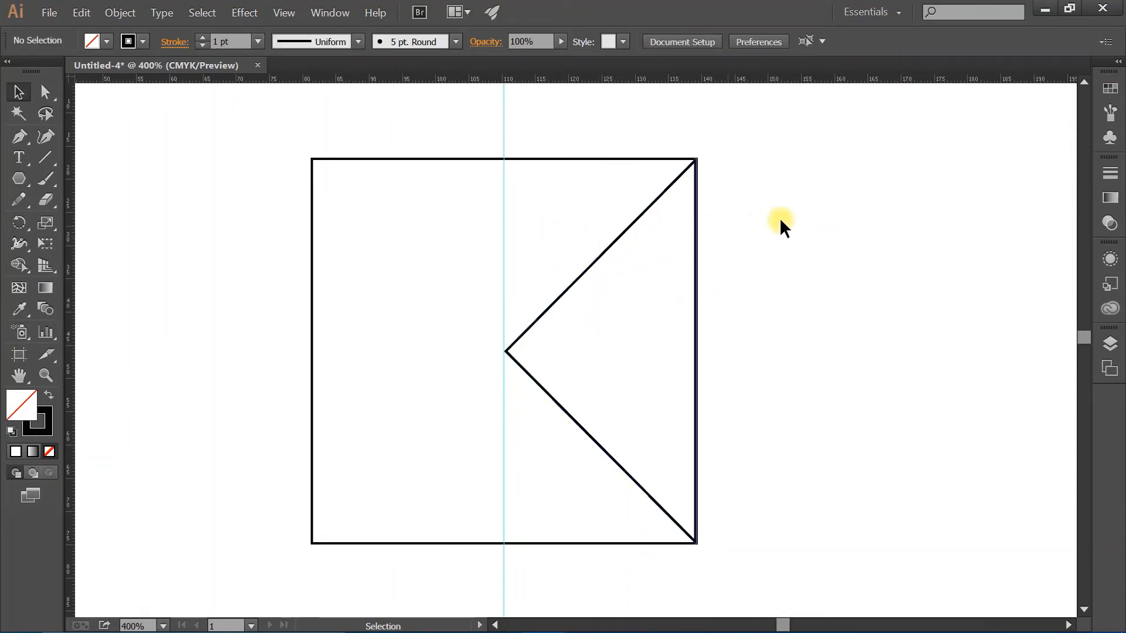
Paste a copy of the triangle in front of the original and scale it down proportionally about its center.
click(607, 246)
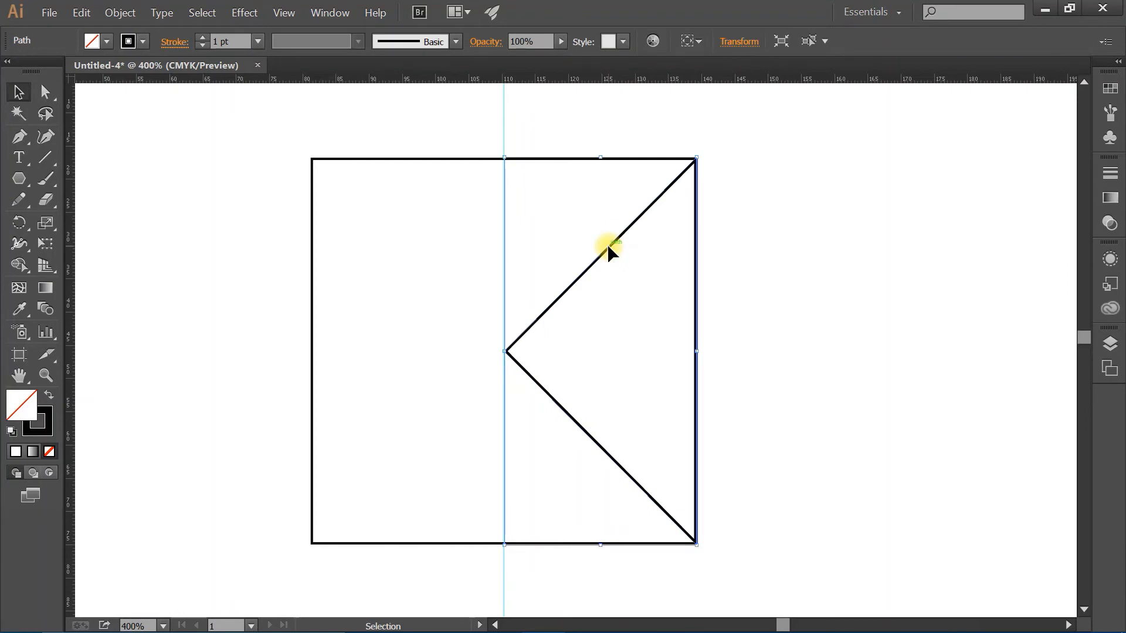
click(586, 232)
click(599, 256)
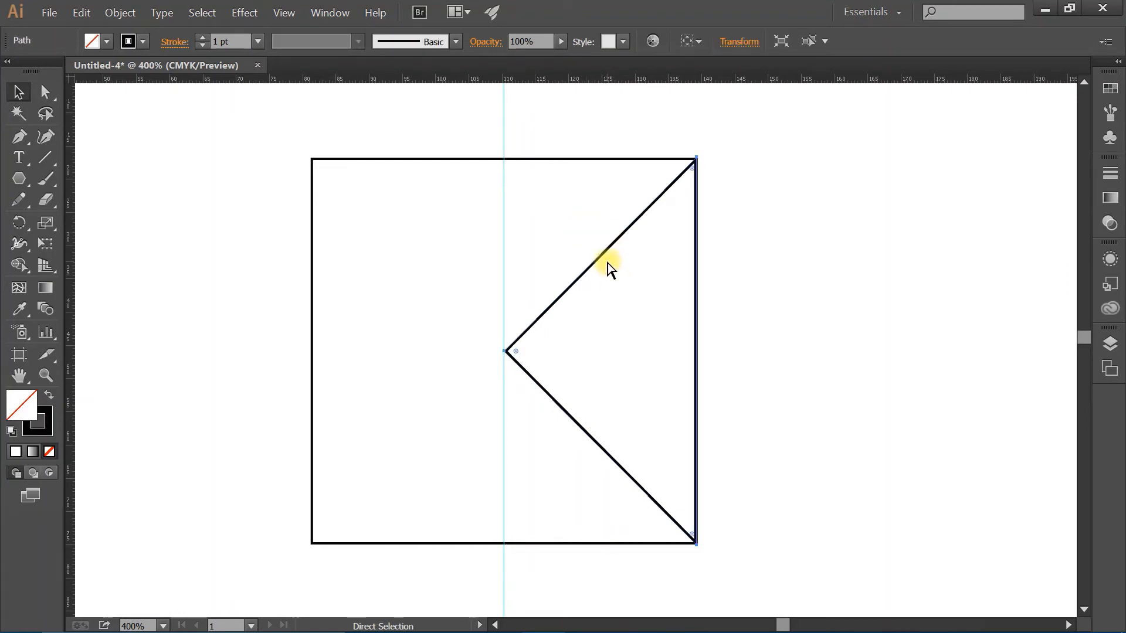
key(ctrl+c)
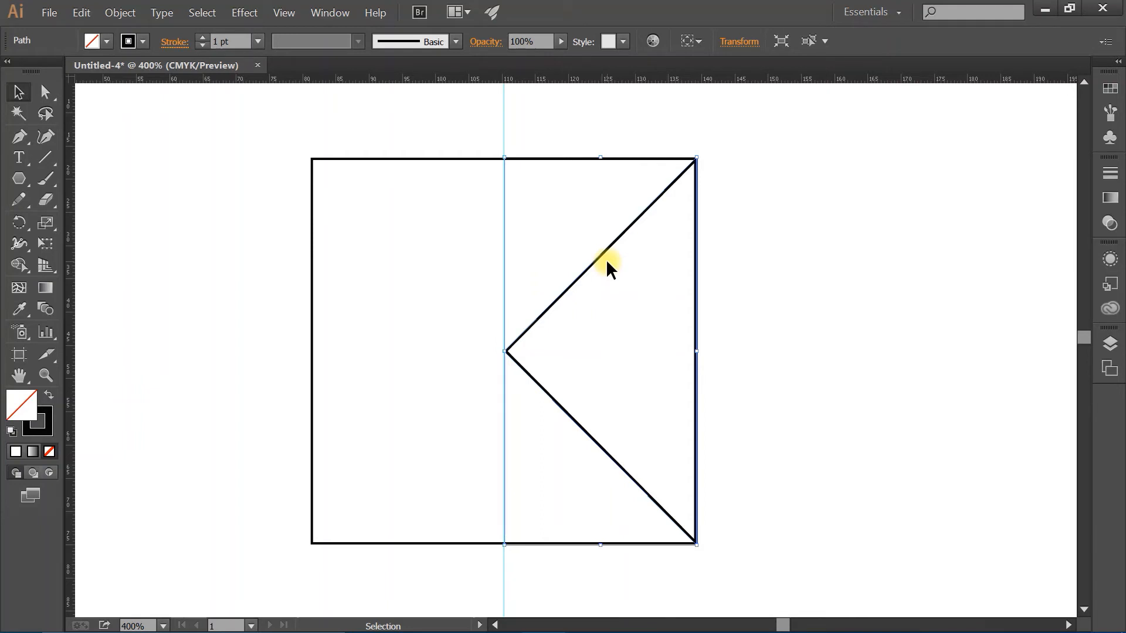
click(81, 12)
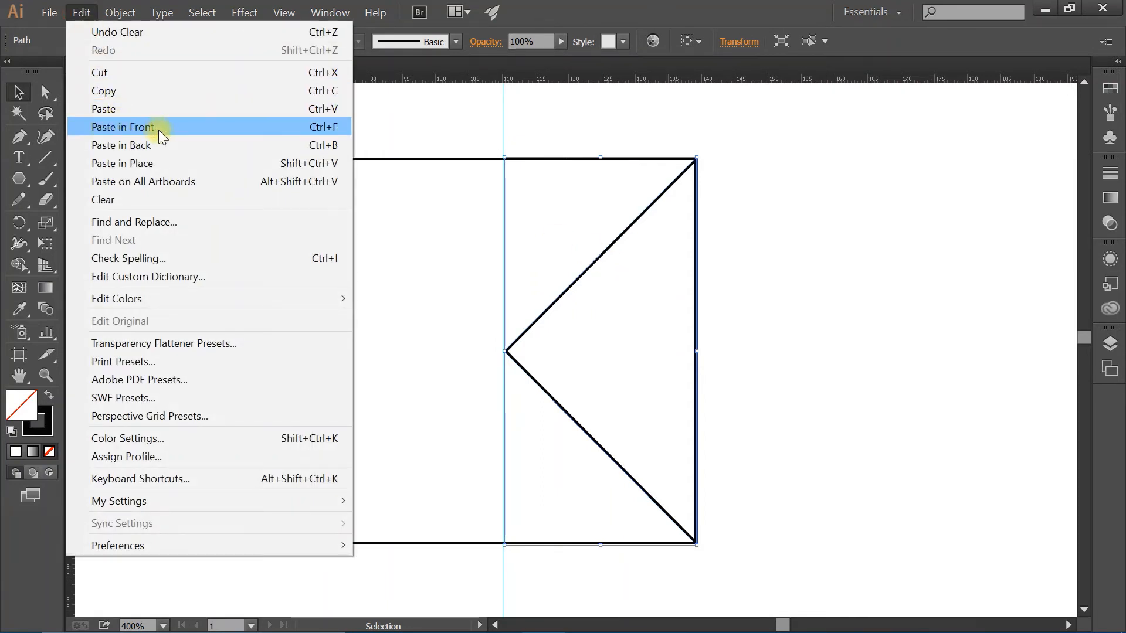
click(559, 19)
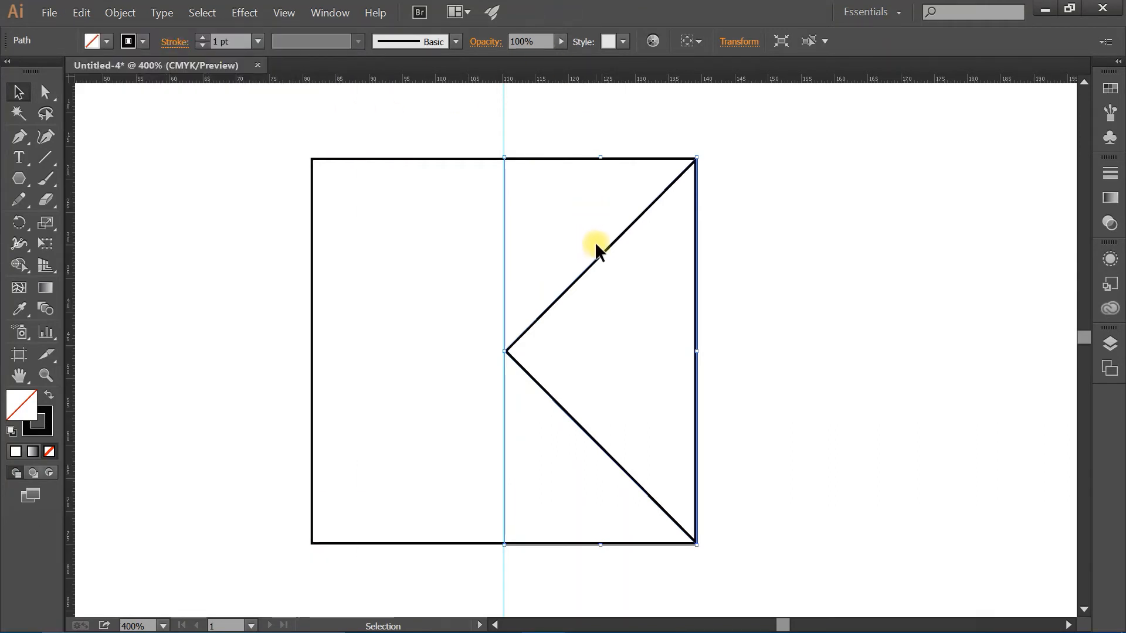
key(ctrl+f)
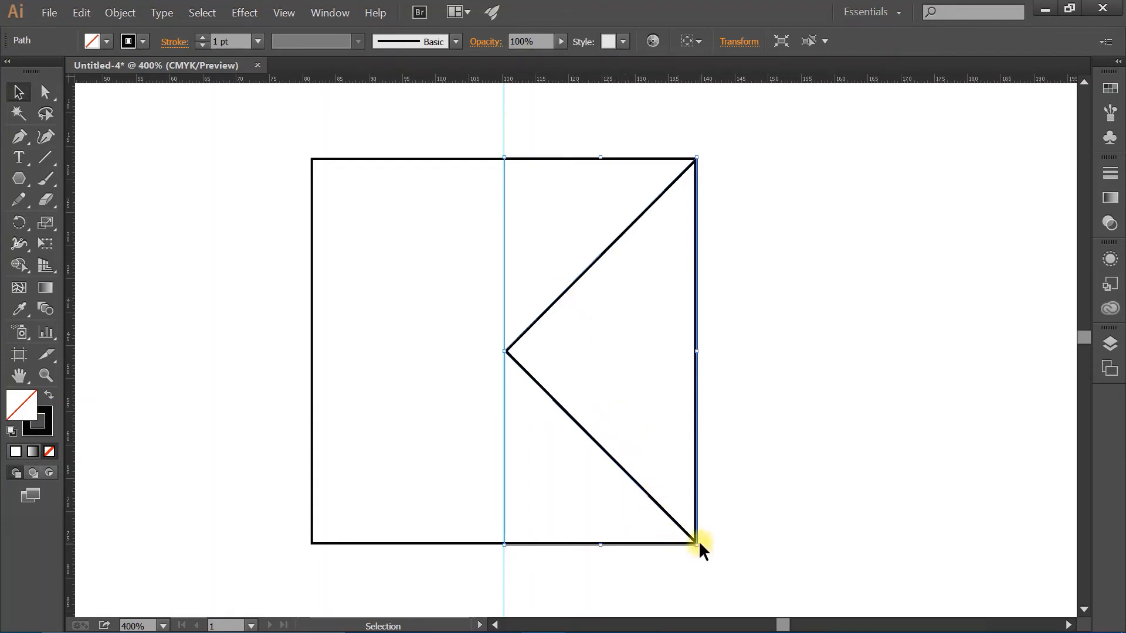
click(16, 91)
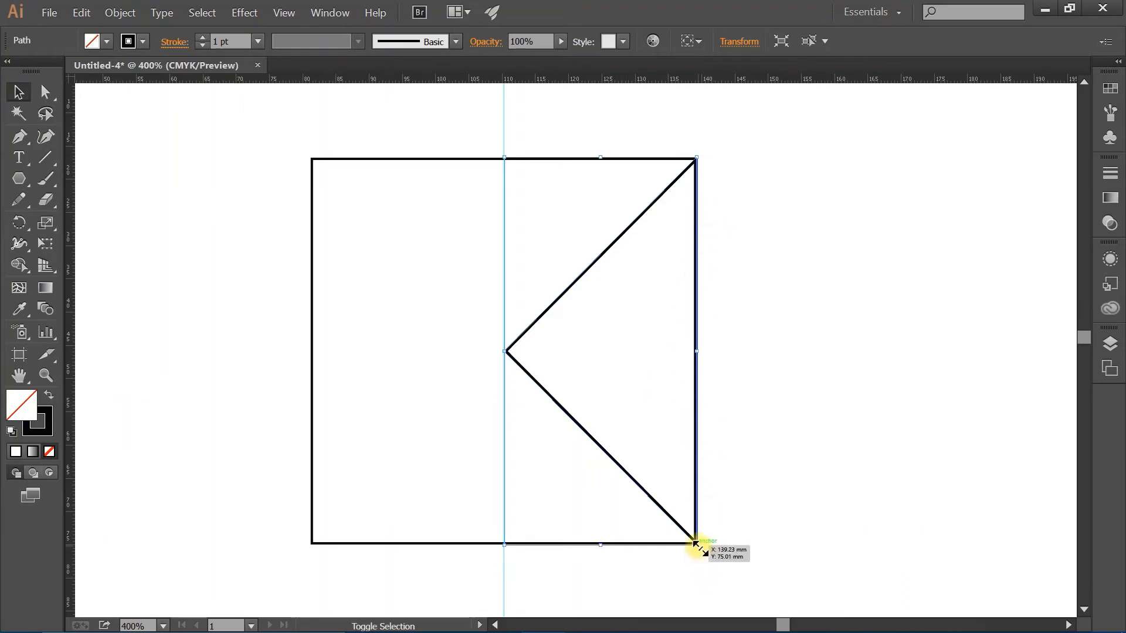
drag(698, 546, 674, 523)
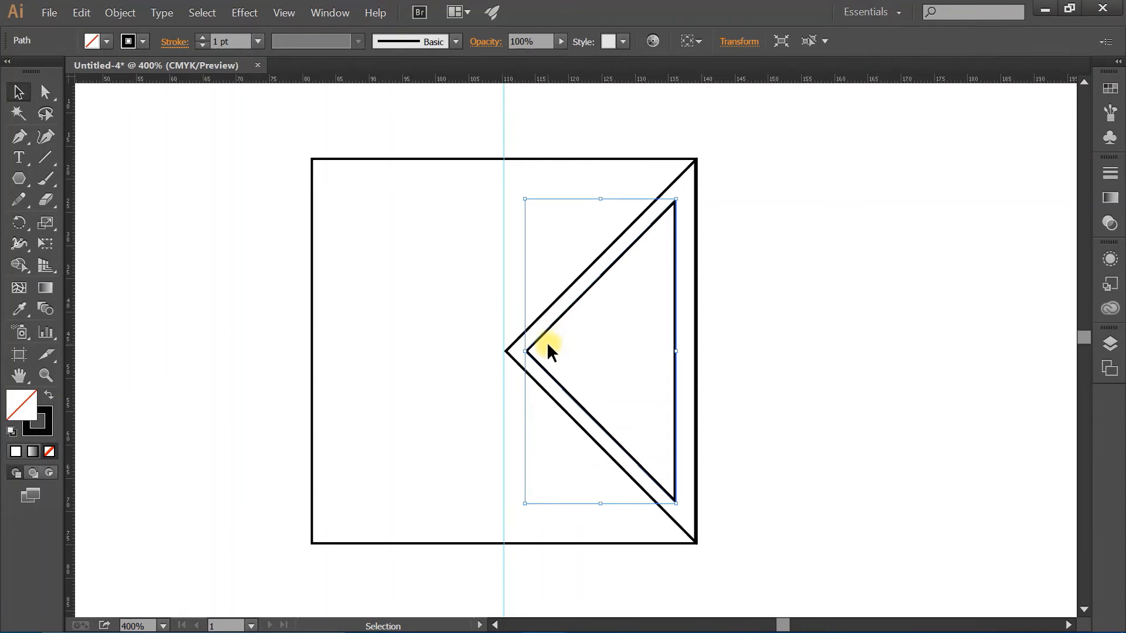
Move the smaller triangle horizontally about 6 mm to the left, so its tip extends past the center guide.
key(ctrl+equal)
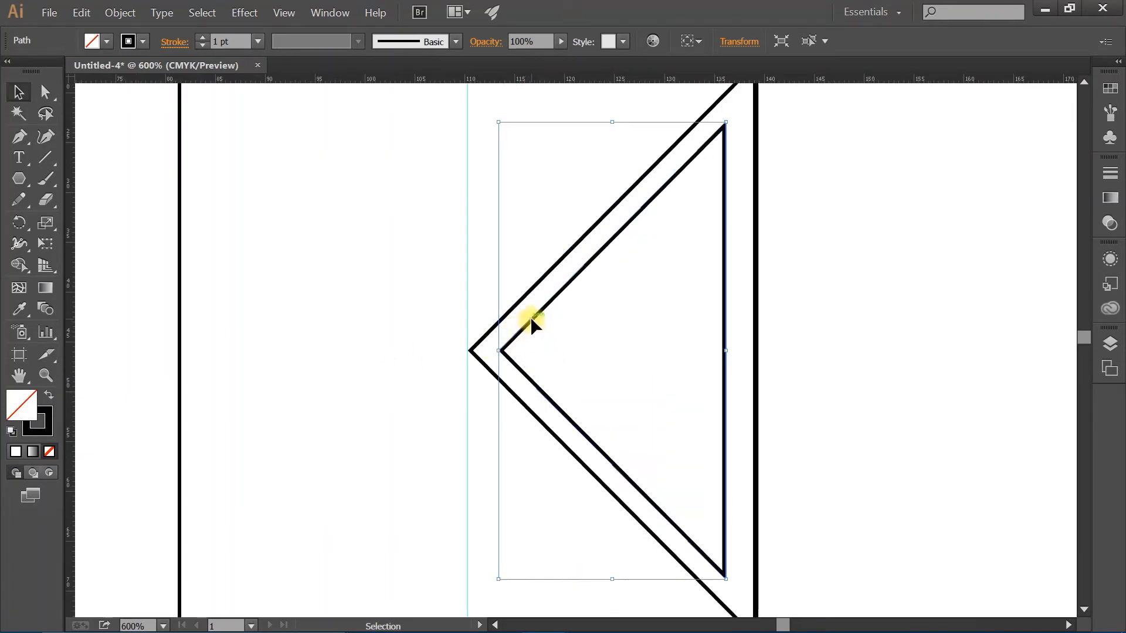
drag(530, 318, 472, 303)
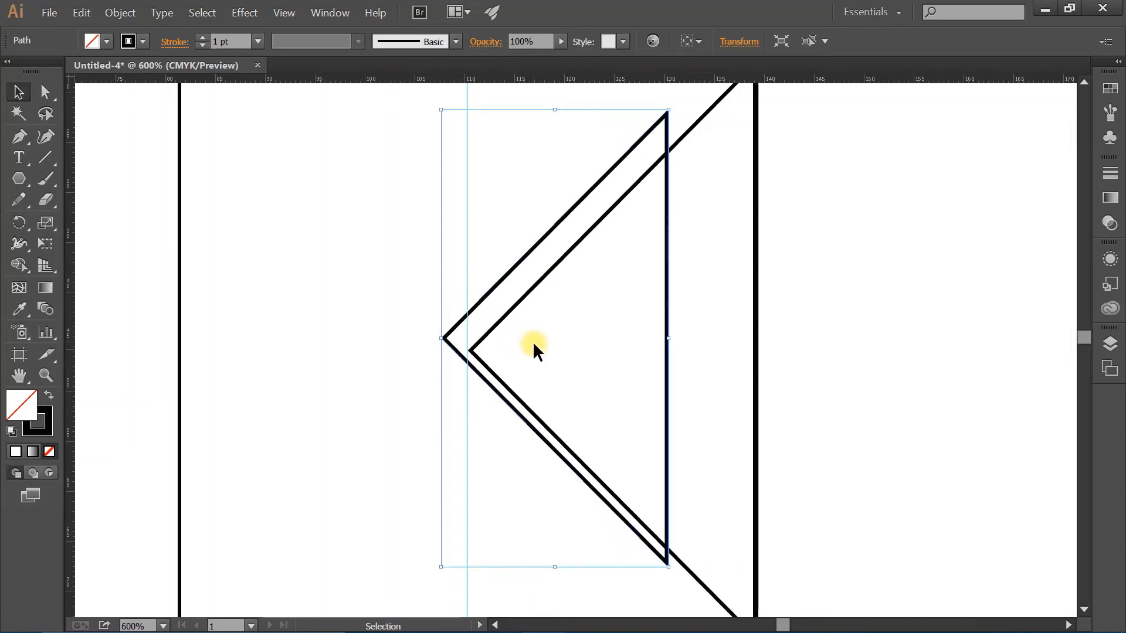
key(ctrl+z)
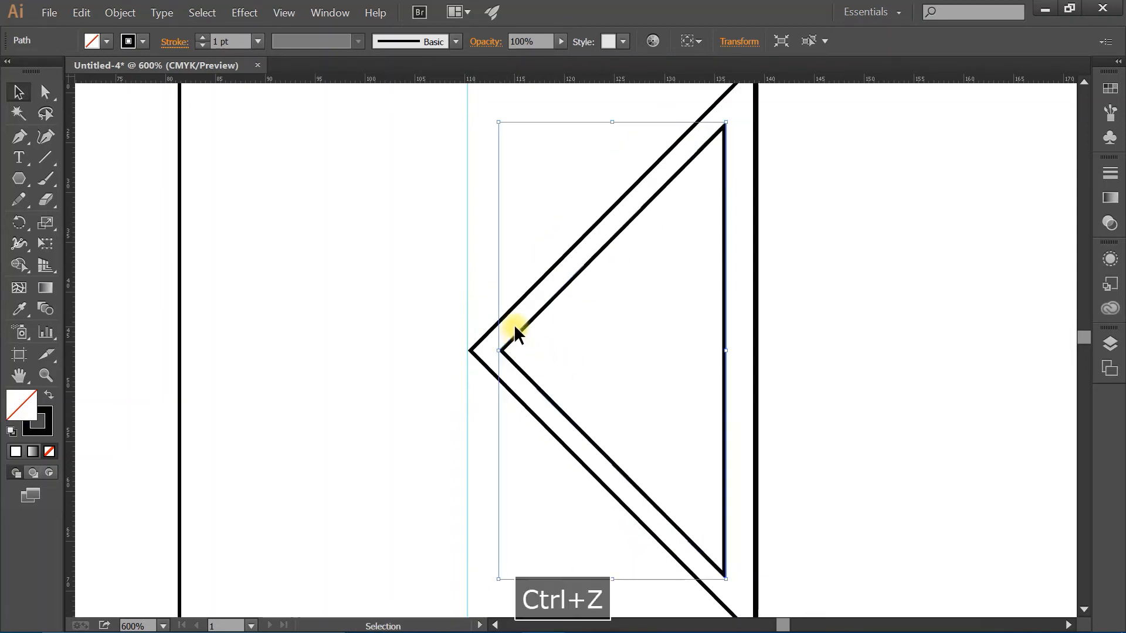
drag(530, 321, 469, 326)
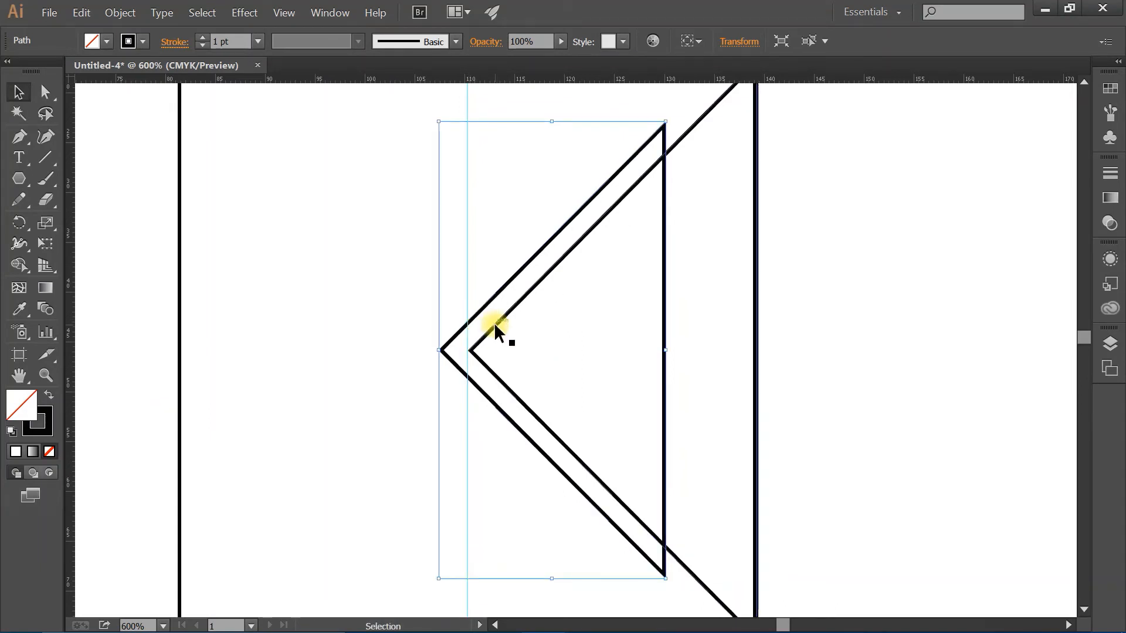
Select both triangles and narrow them horizontally together until the smaller triangle's tip meets the center guide.
key(a)
key(ctrl+minus)
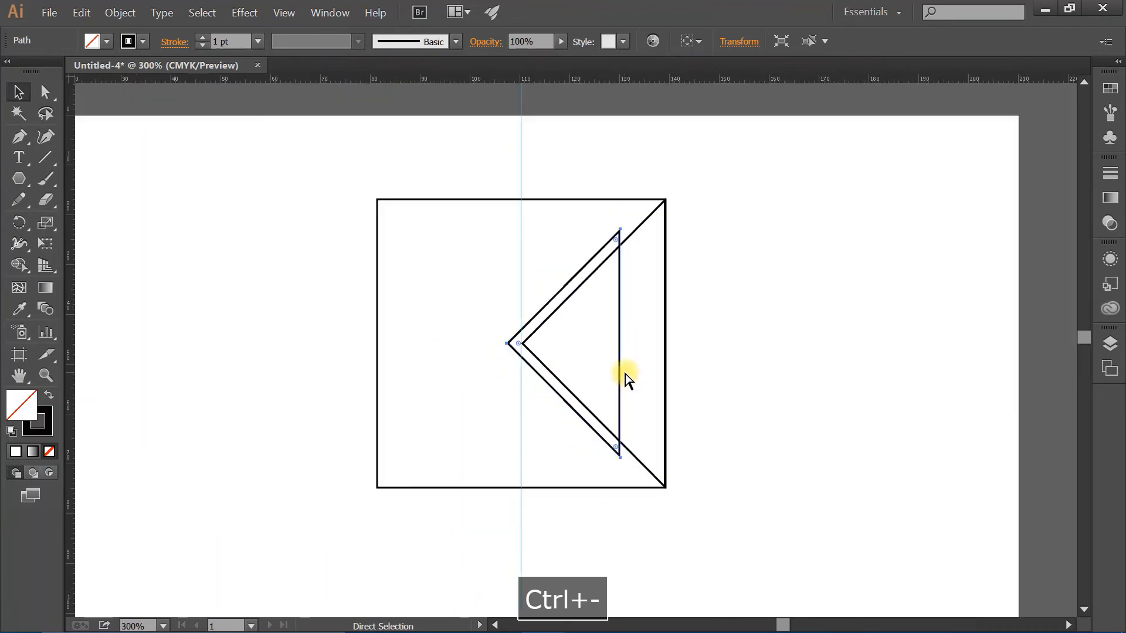
key(v)
click(568, 248)
click(618, 324)
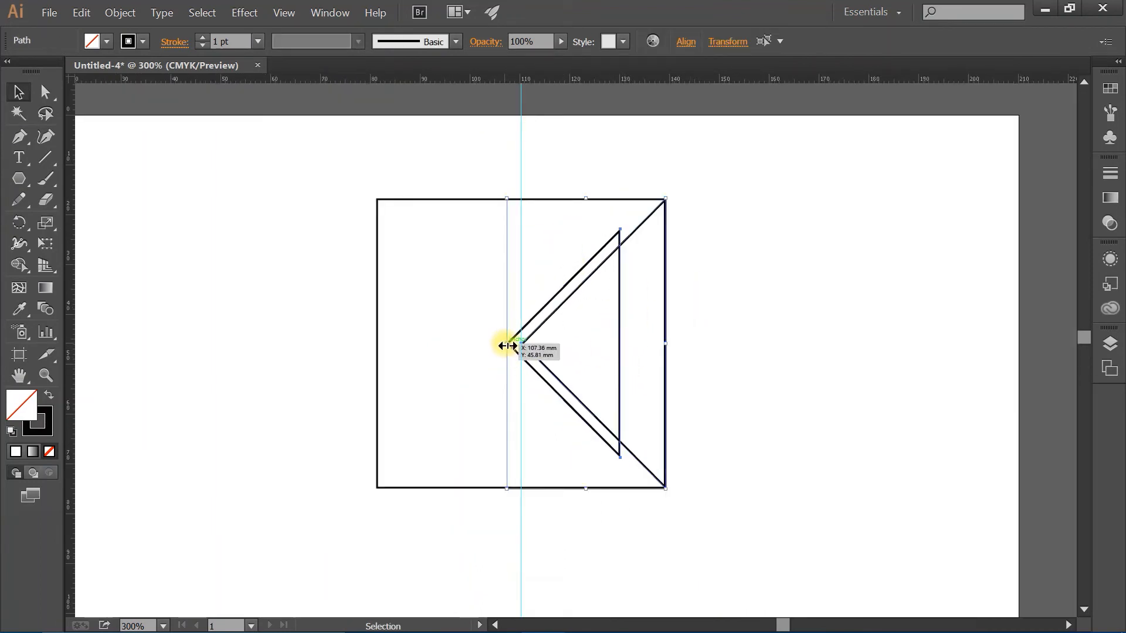
drag(508, 344, 520, 346)
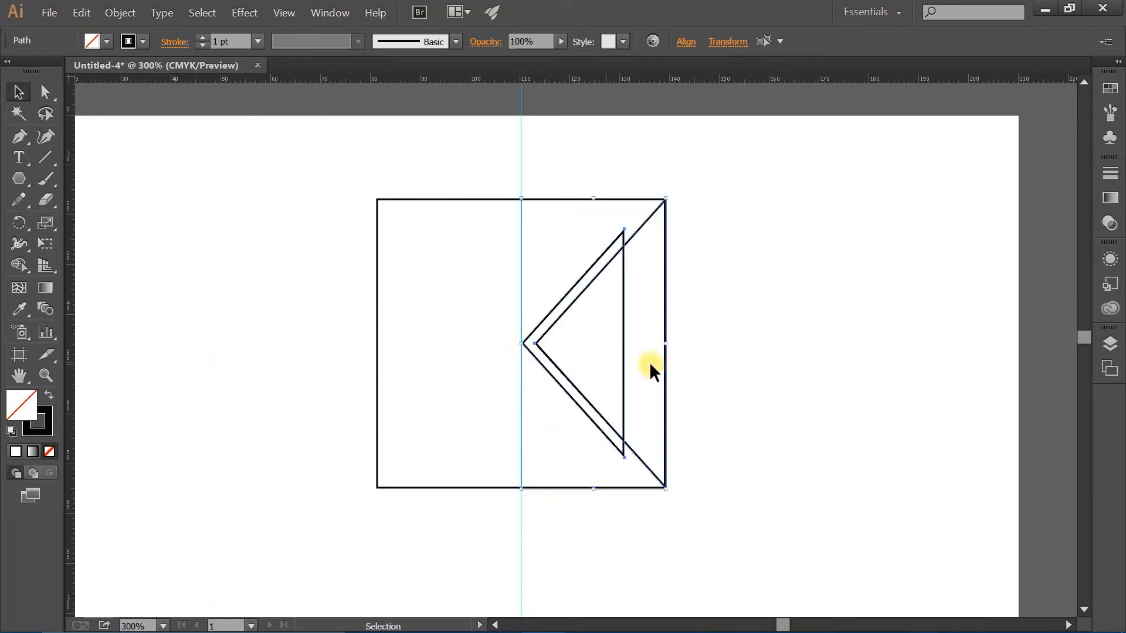
Give both triangles an orange fill and a matching orange stroke.
click(106, 41)
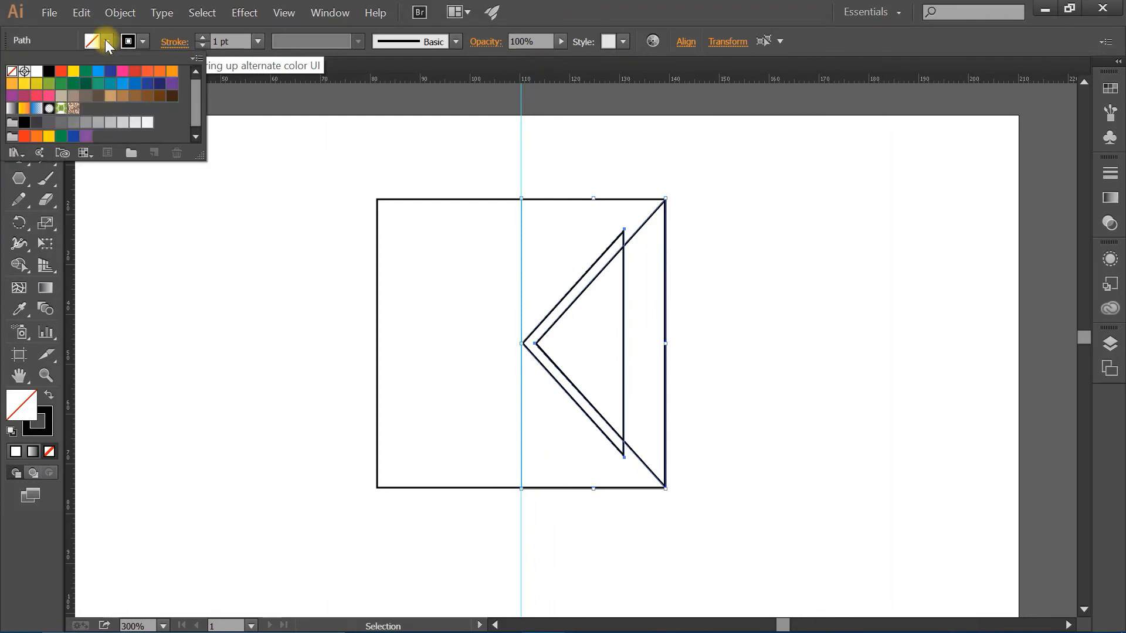
click(158, 72)
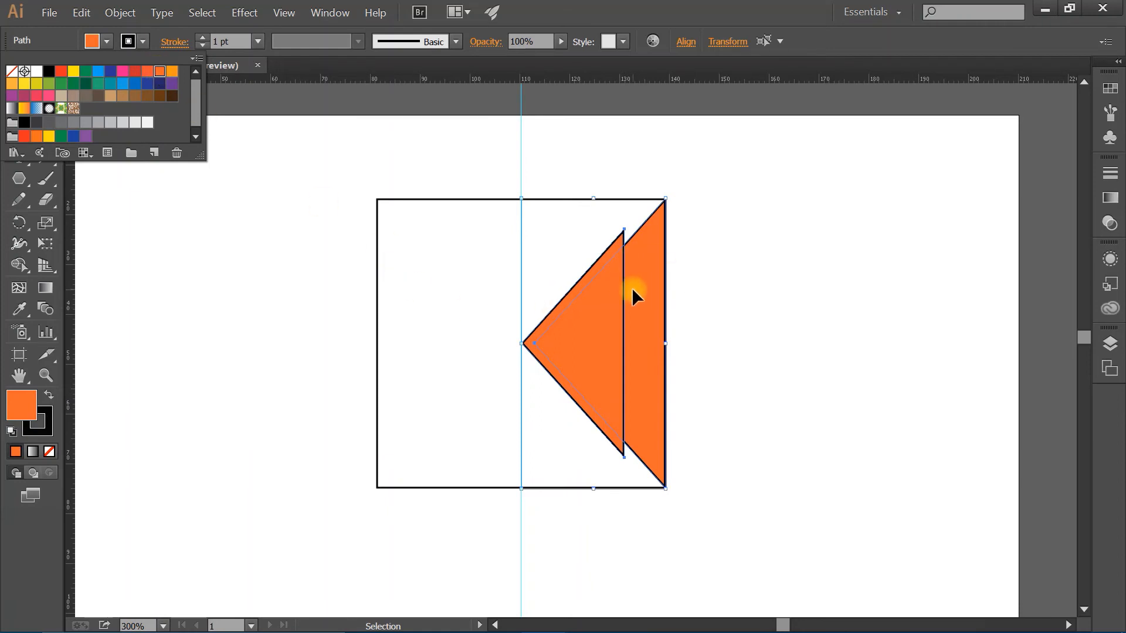
click(144, 41)
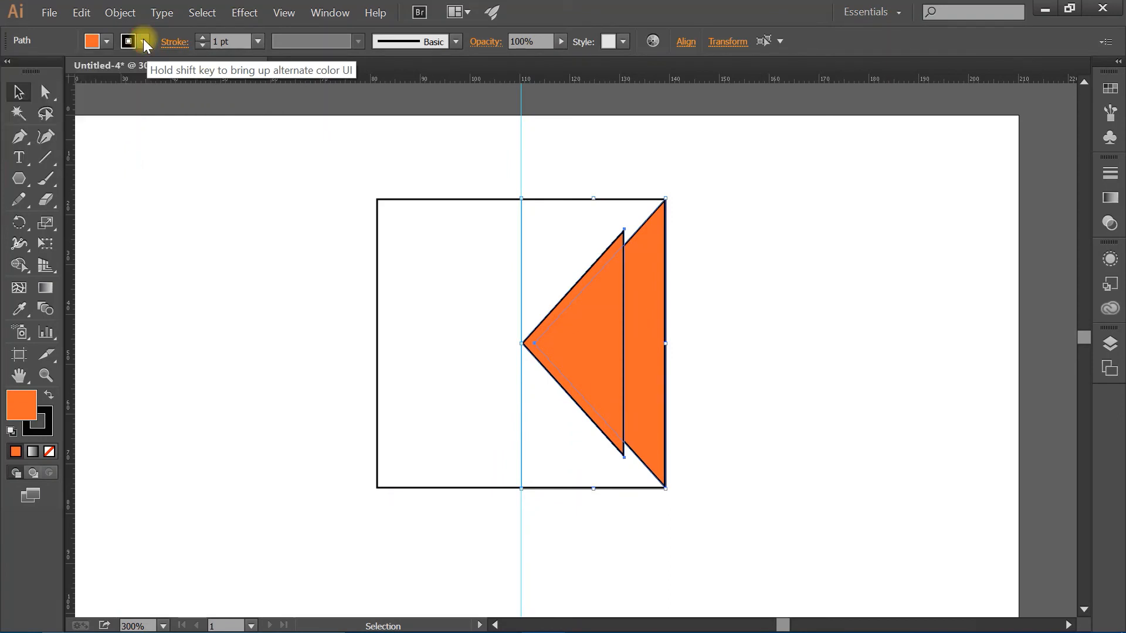
click(144, 41)
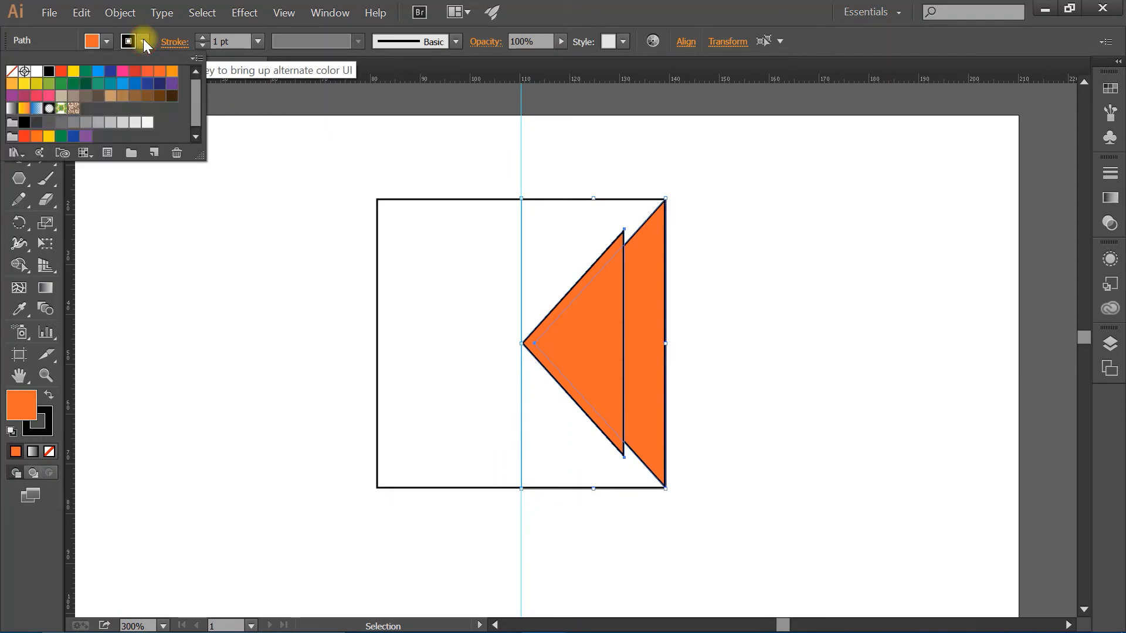
click(147, 72)
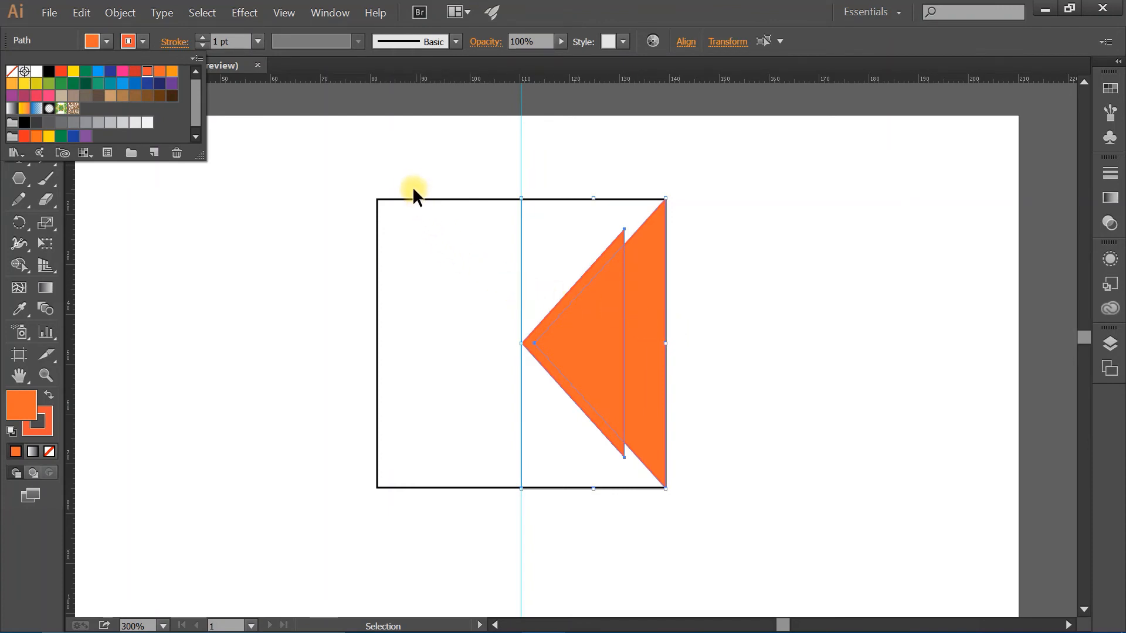
click(160, 71)
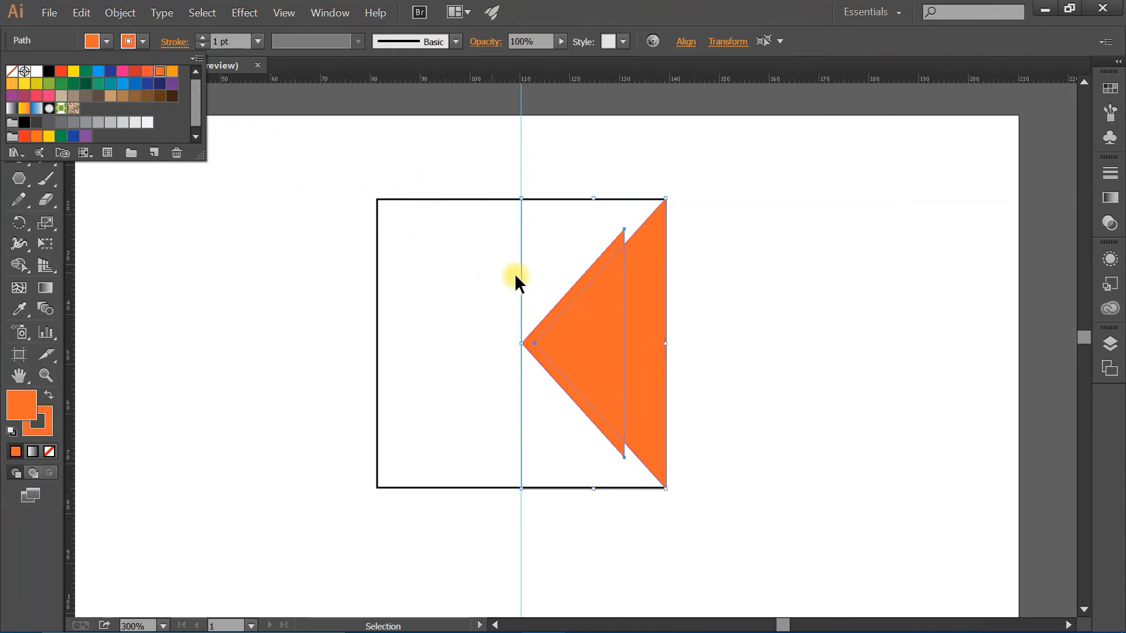
click(558, 251)
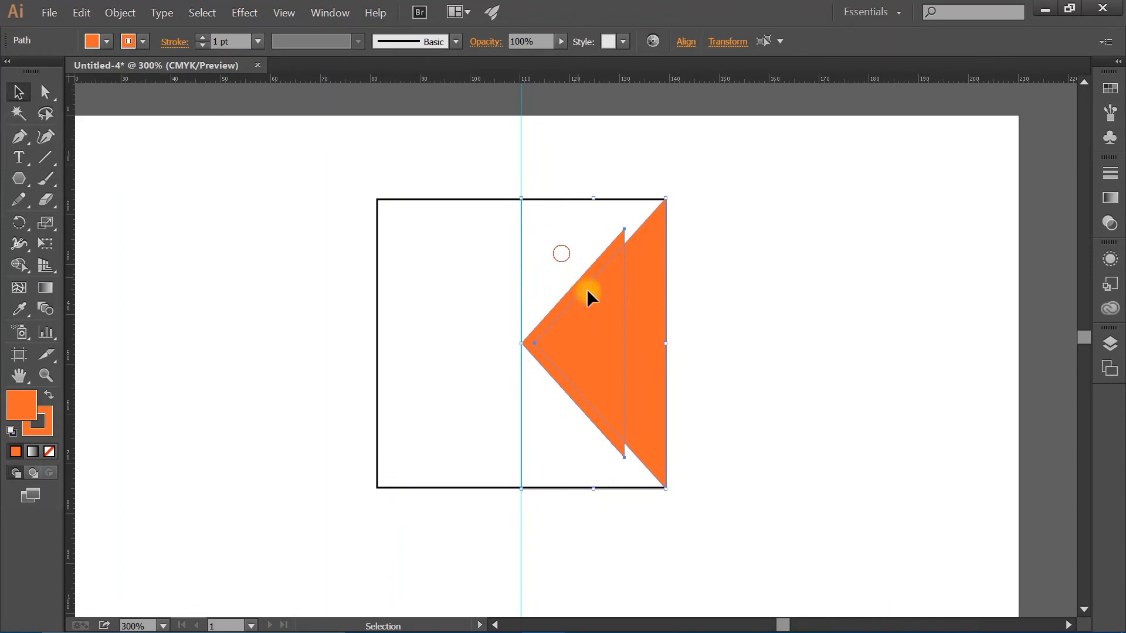
Change the fill and stroke of both triangles to a lighter yellow-orange.
click(616, 340)
click(94, 41)
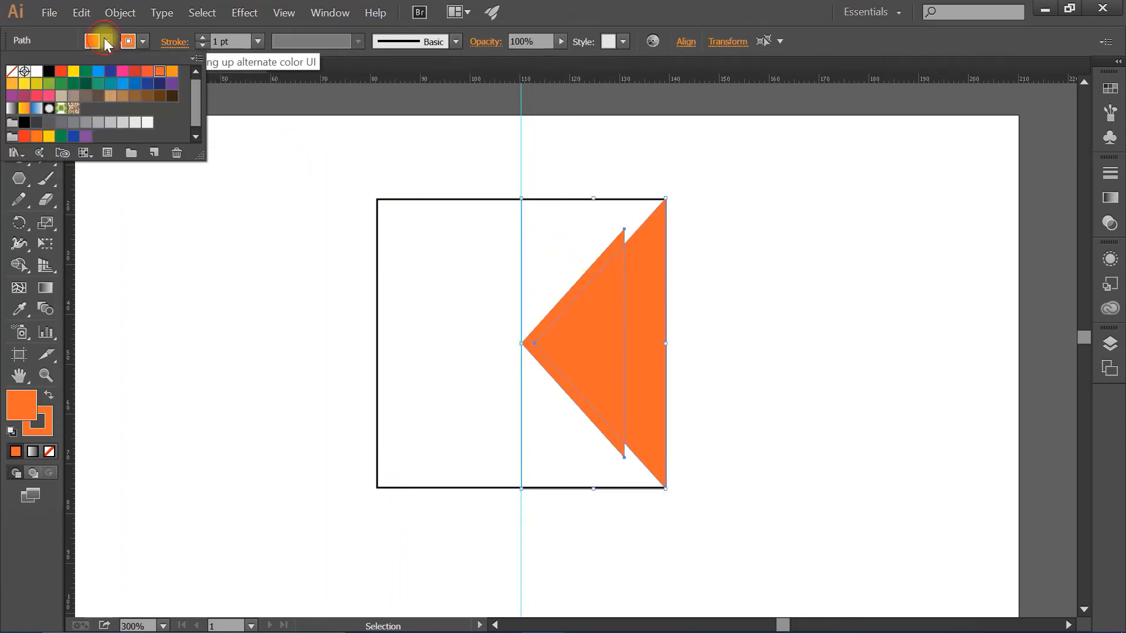
click(172, 73)
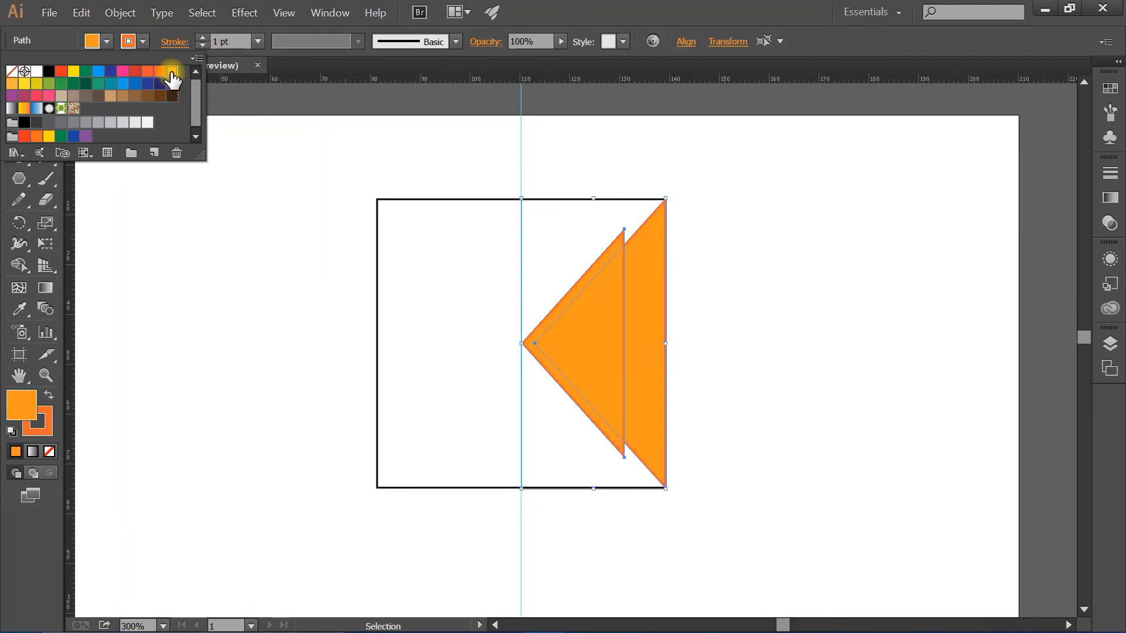
click(144, 41)
click(144, 41)
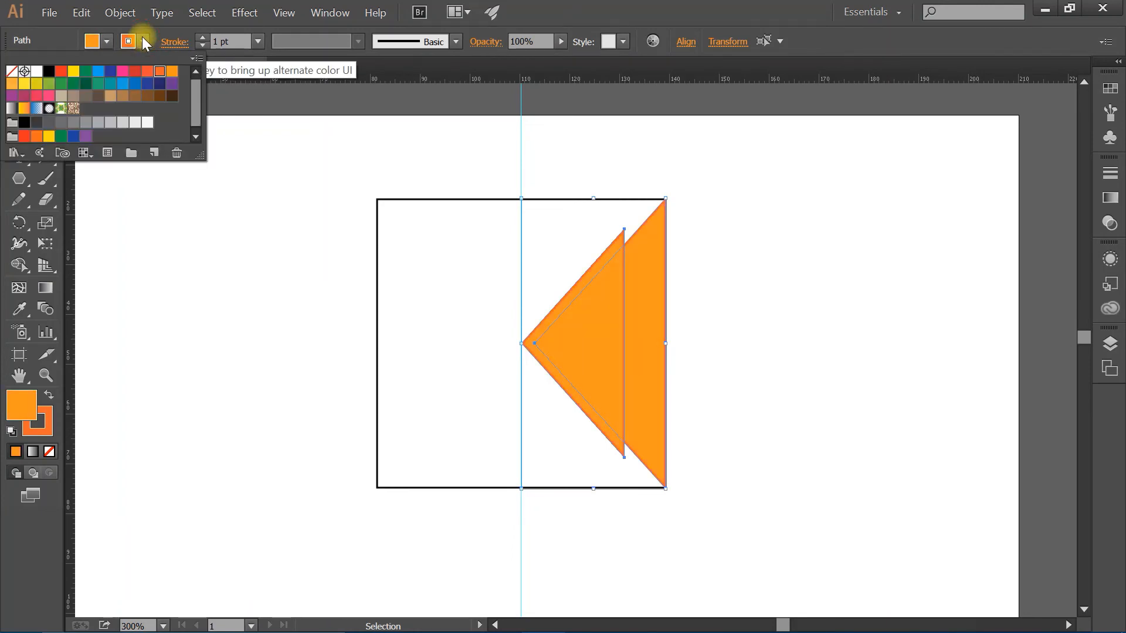
click(173, 72)
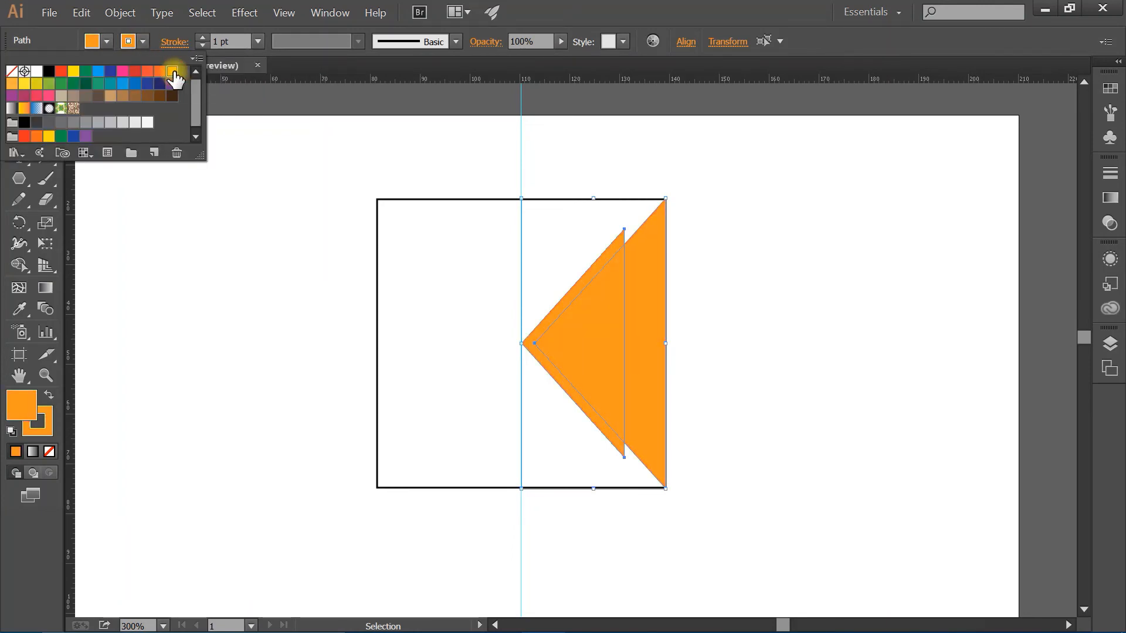
click(412, 179)
Try a light blue fill on the square, and settle on red for both its fill and its stroke.
drag(394, 174, 440, 255)
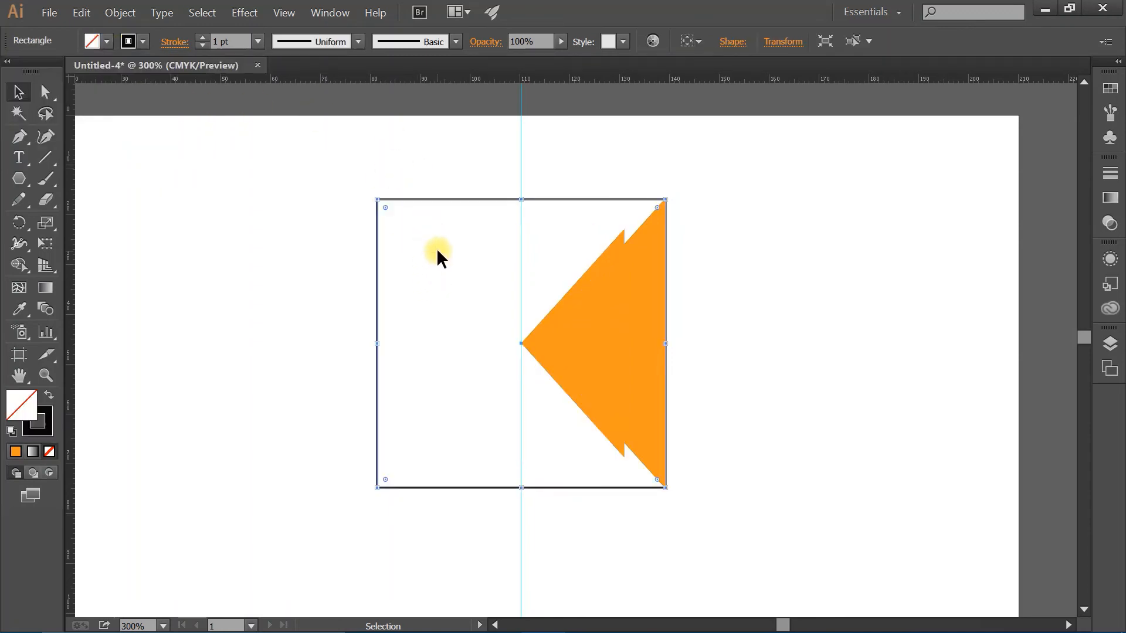
click(107, 40)
click(97, 72)
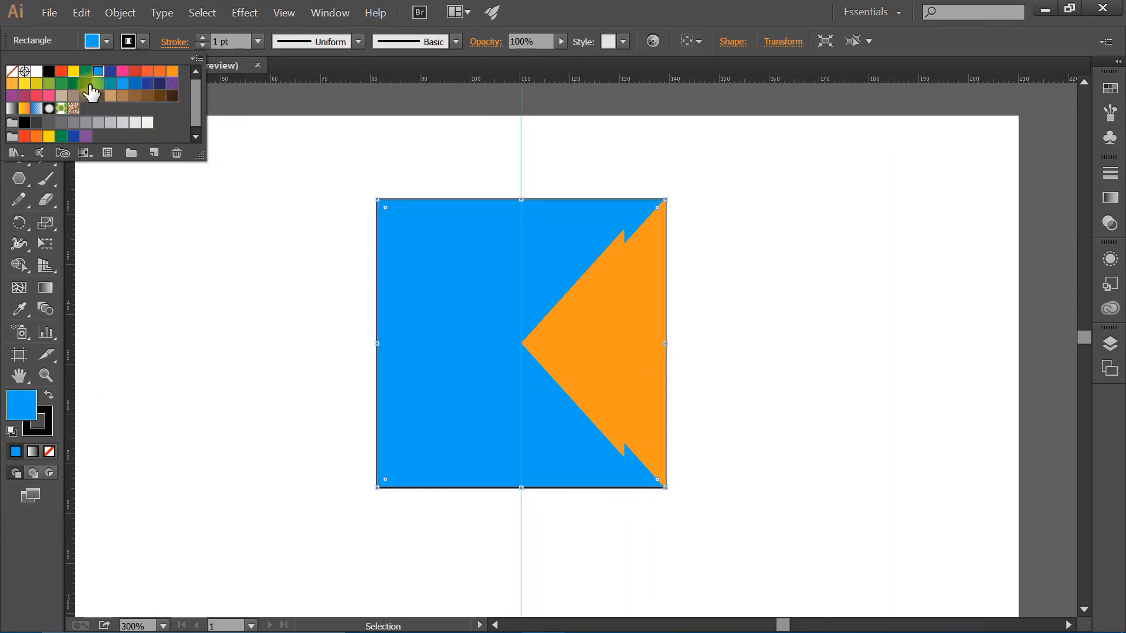
click(61, 71)
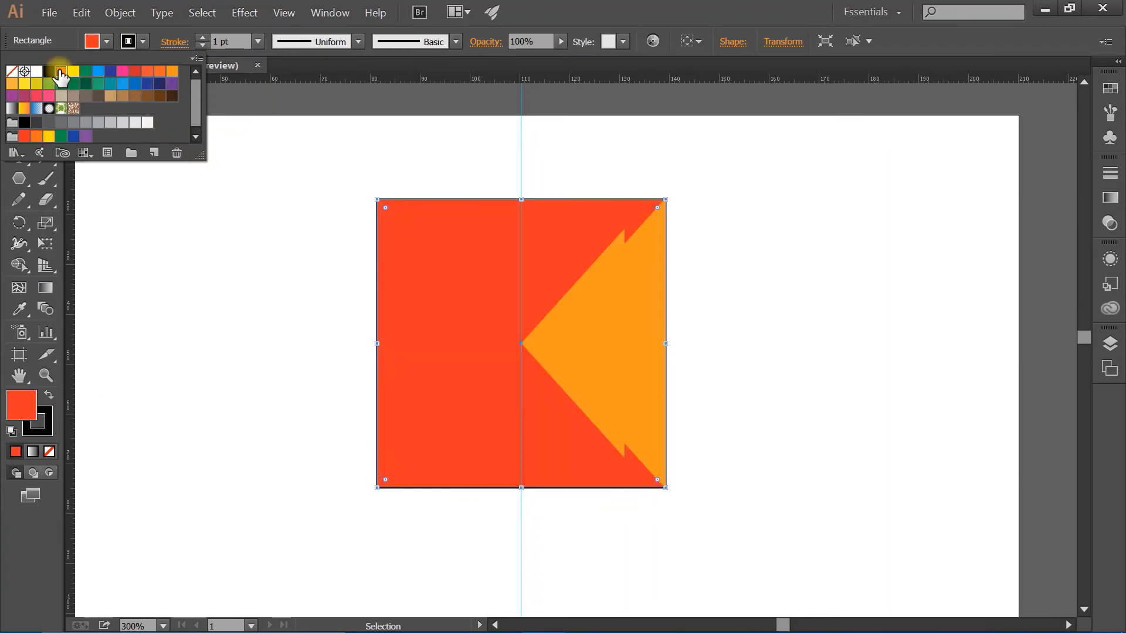
click(136, 41)
click(135, 41)
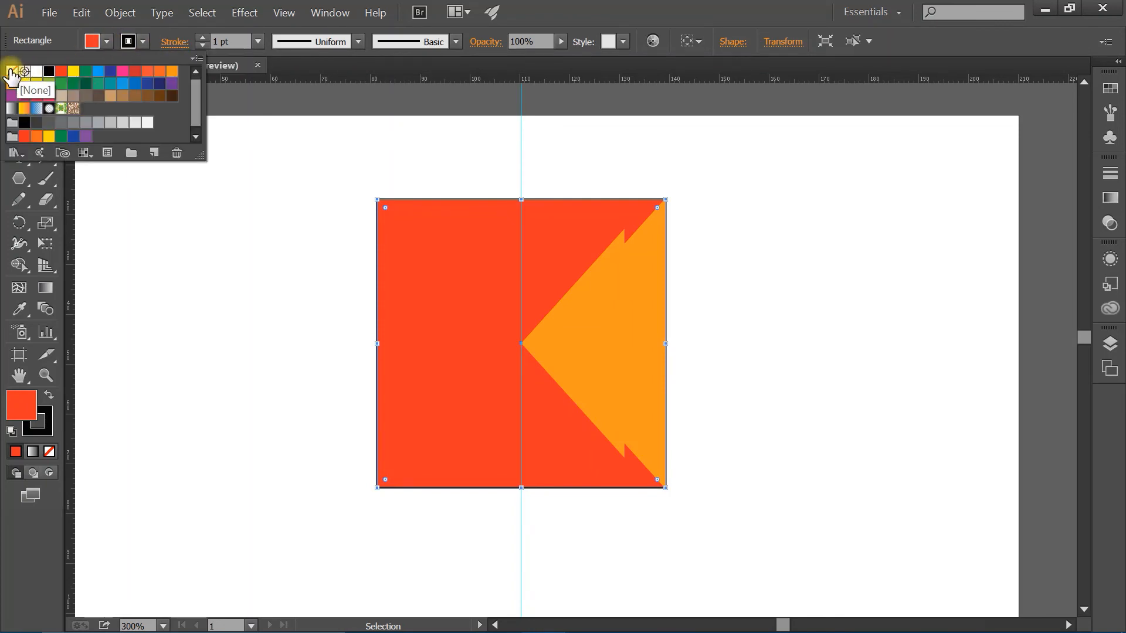
click(62, 72)
click(704, 185)
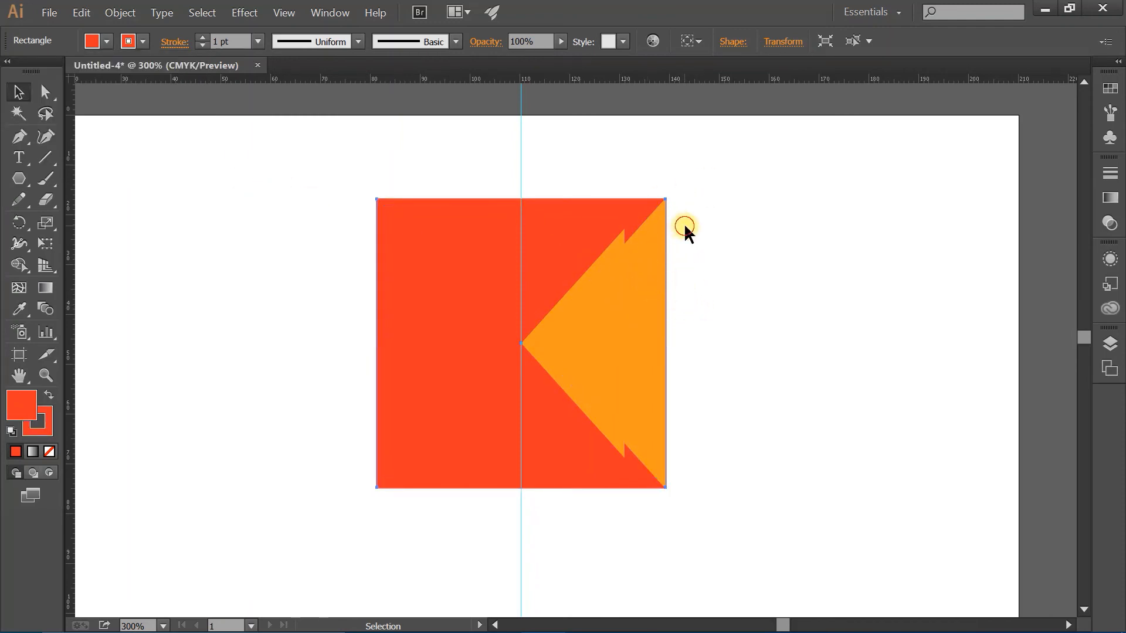
click(683, 229)
Select both triangles and set their fill and stroke to yellow.
click(600, 258)
shift+click(649, 264)
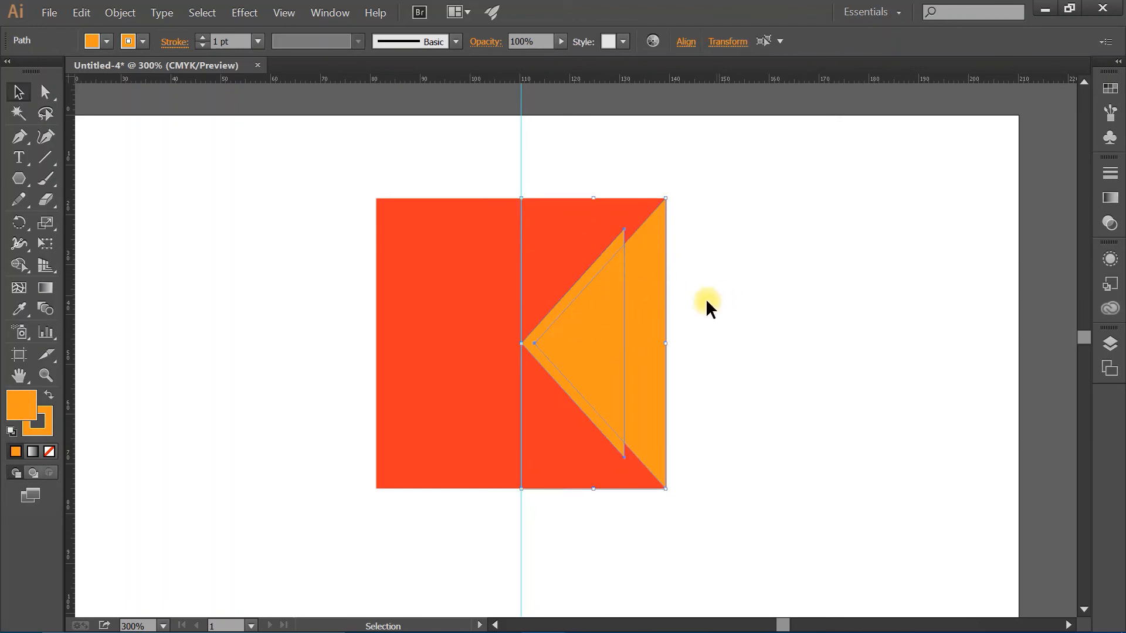
click(104, 37)
click(73, 71)
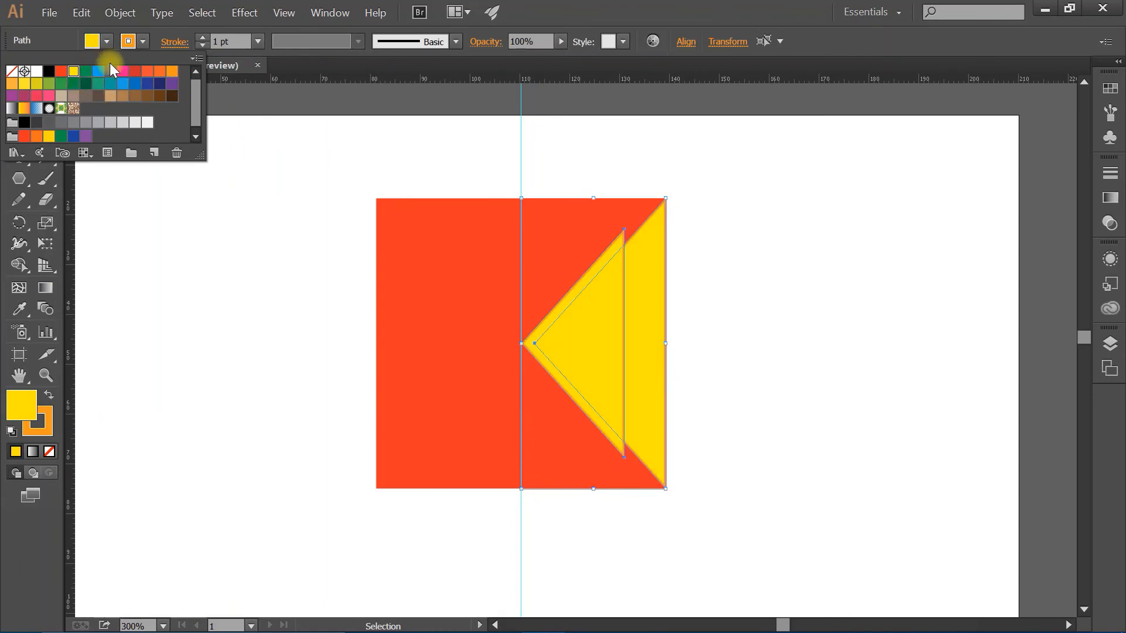
click(142, 41)
click(142, 42)
click(77, 73)
click(518, 166)
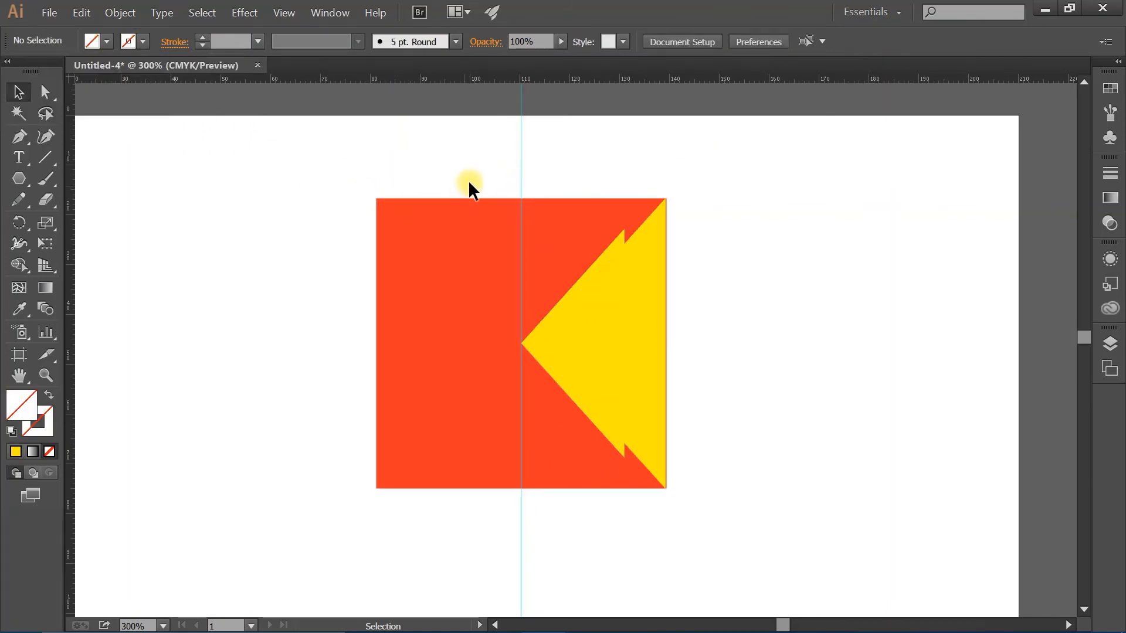
Delete the vertical center guide and group the square with both triangles.
click(521, 163)
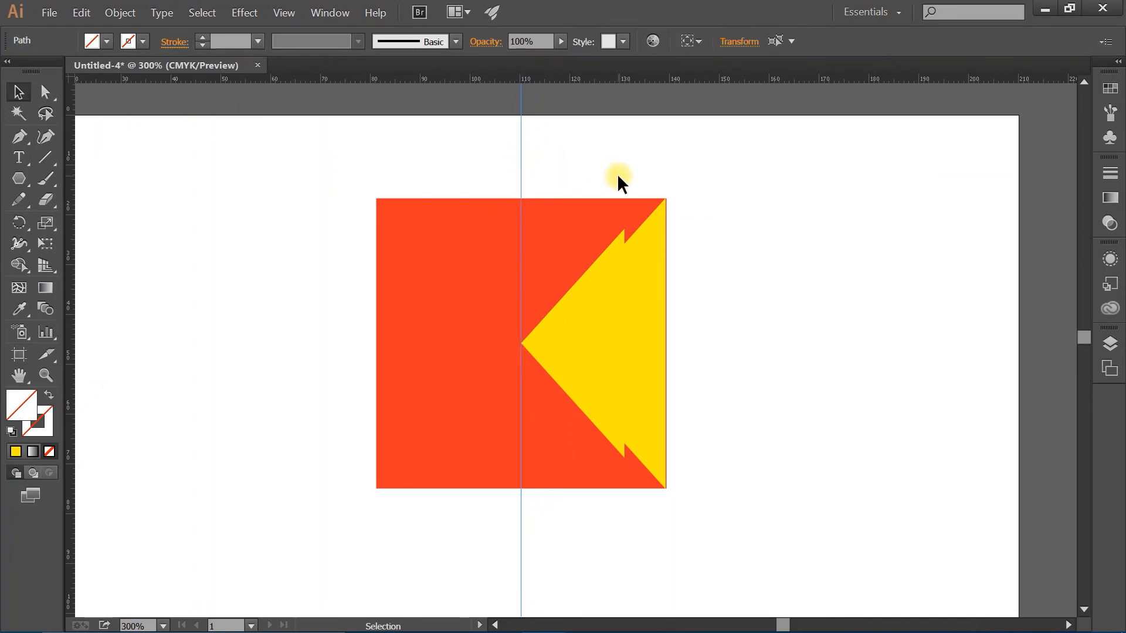
key(Delete)
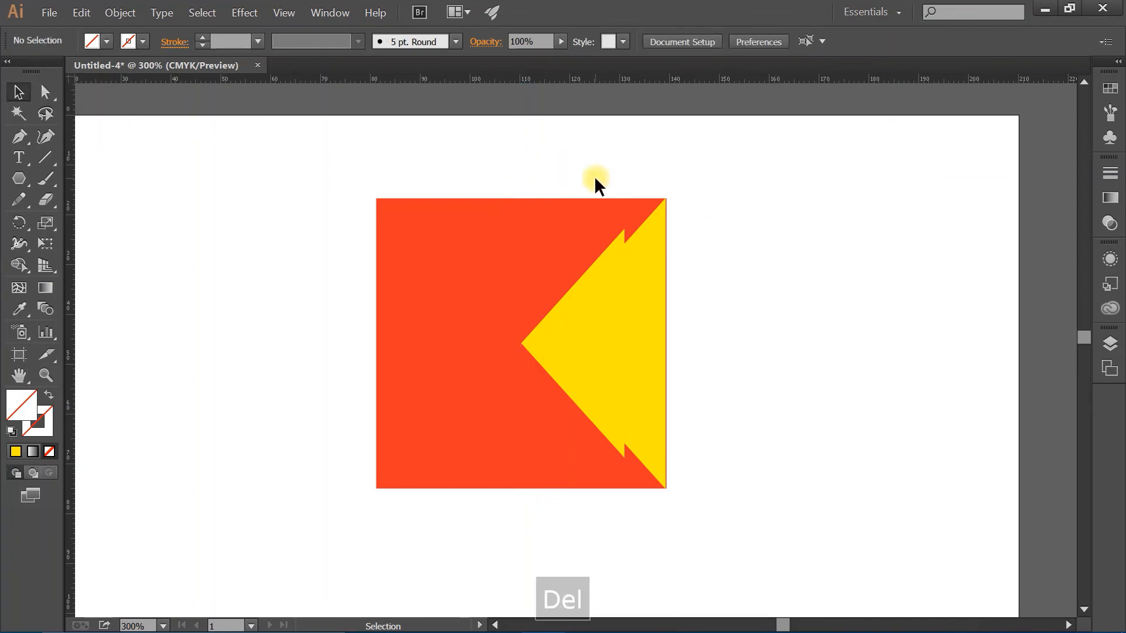
drag(299, 170, 735, 517)
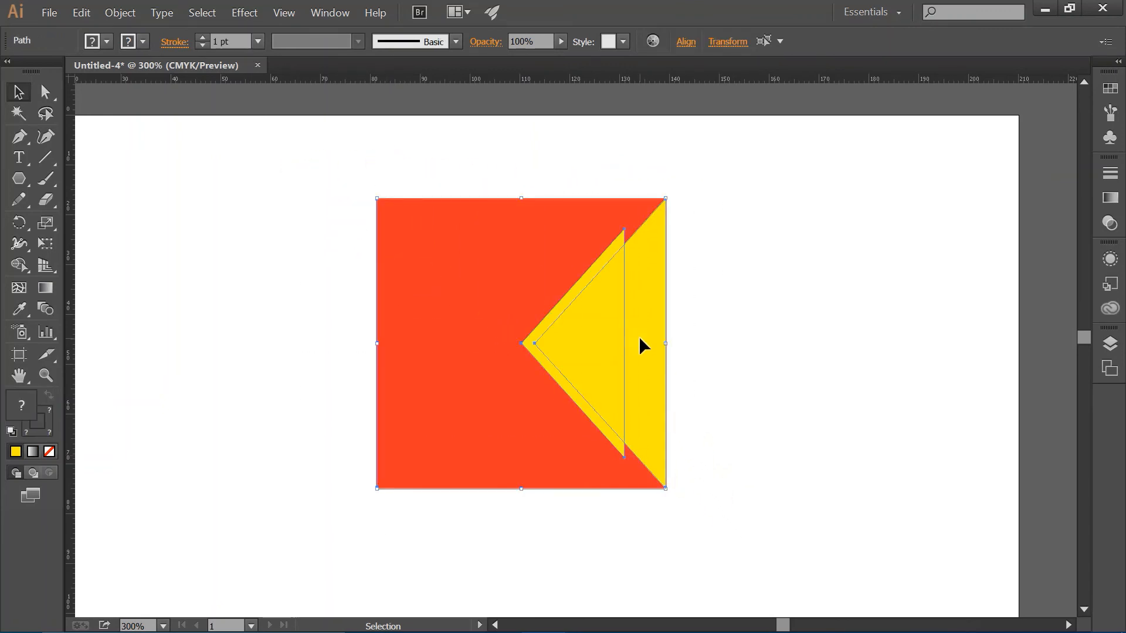
key(ctrl+g)
click(701, 283)
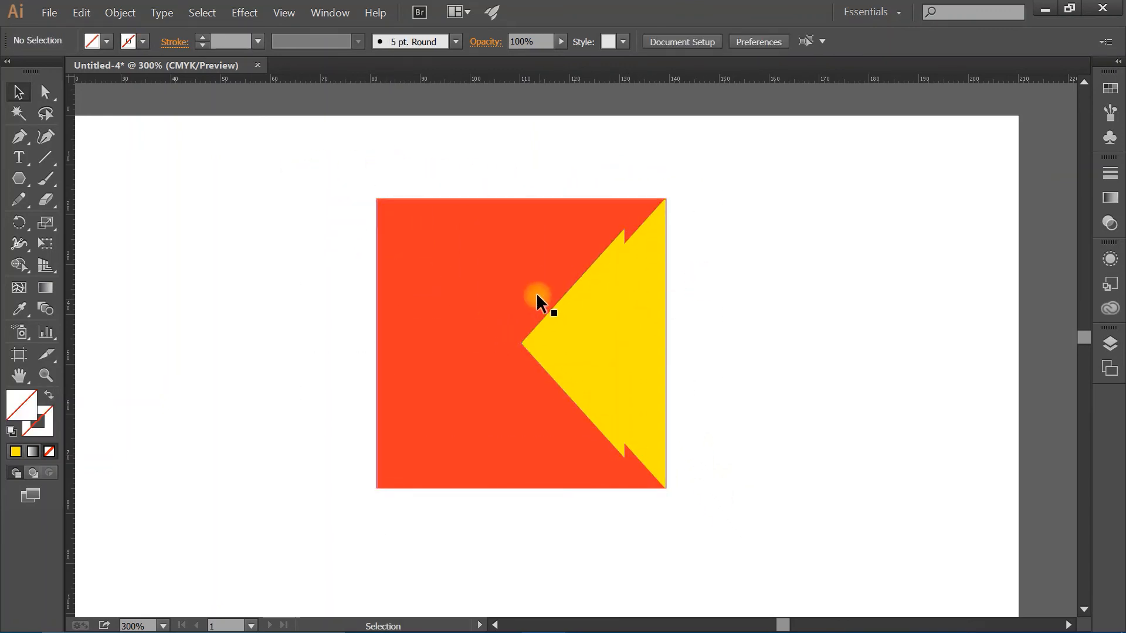
Duplicate the grouped artwork and place the copy up and to the left, clear of the original.
drag(531, 290, 448, 293)
drag(420, 334, 565, 329)
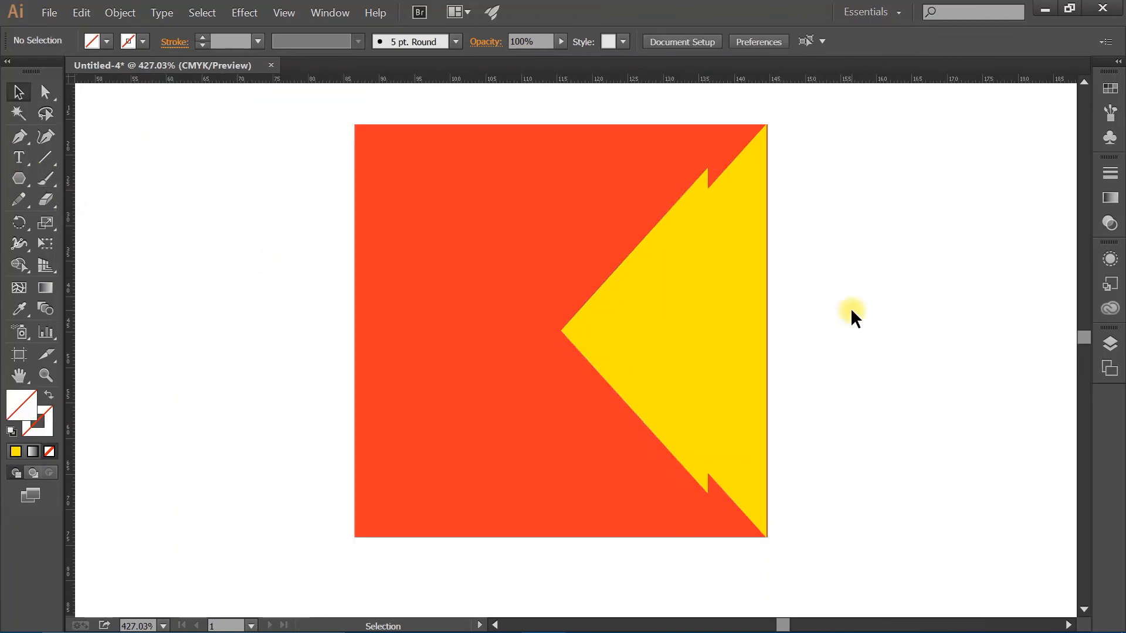
scroll(610, 317, down, 1)
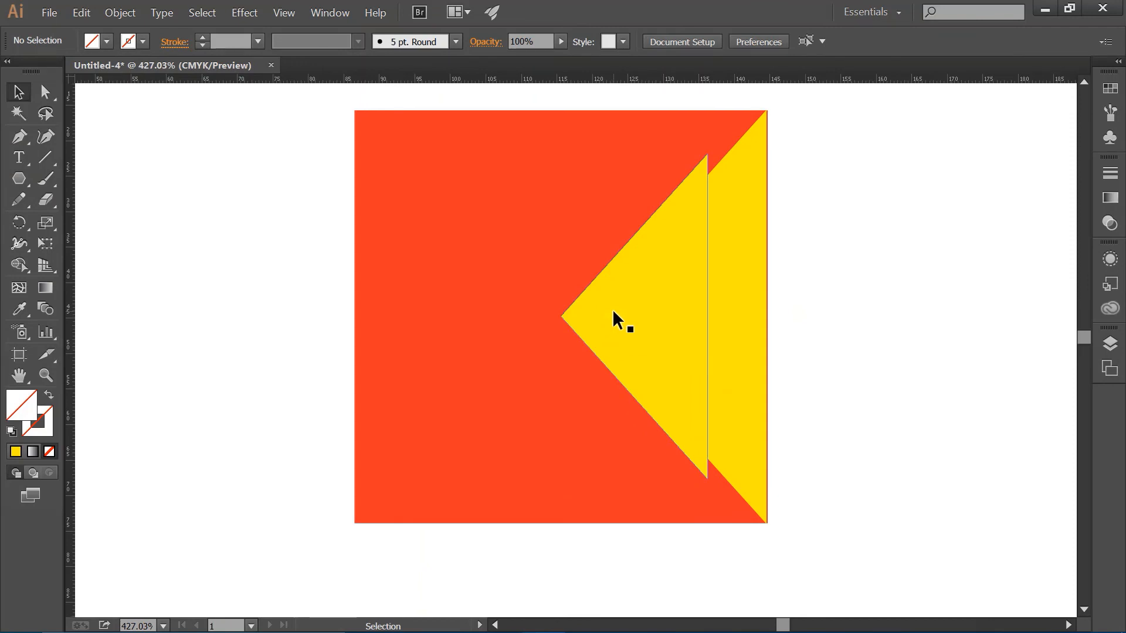
key(ctrl+minus)
key(ctrl+minus)
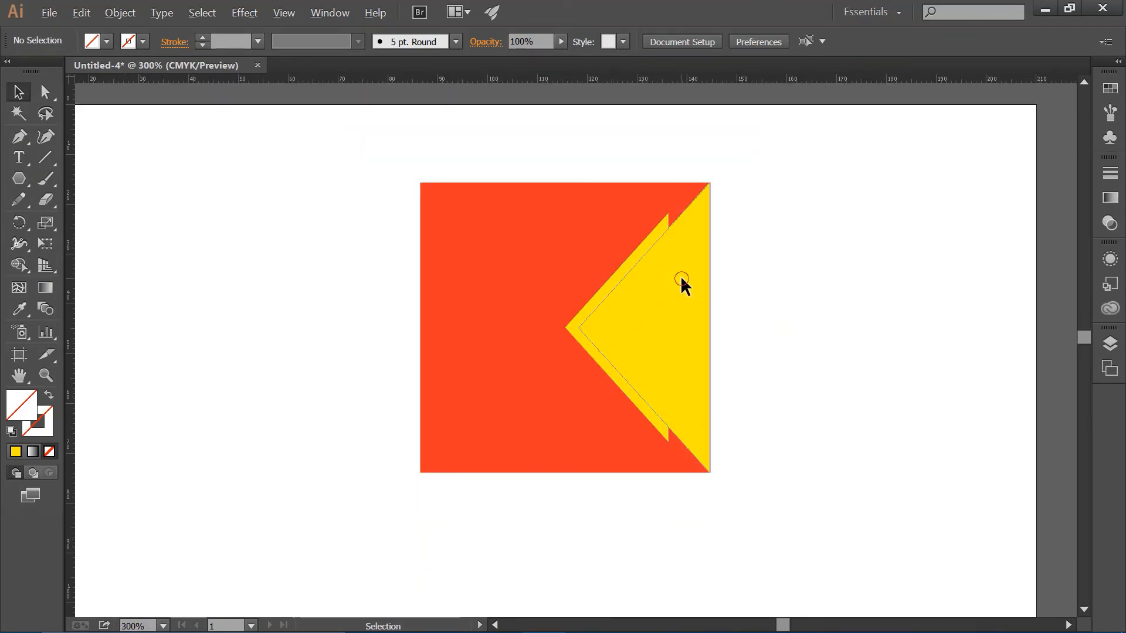
drag(680, 275, 188, 212)
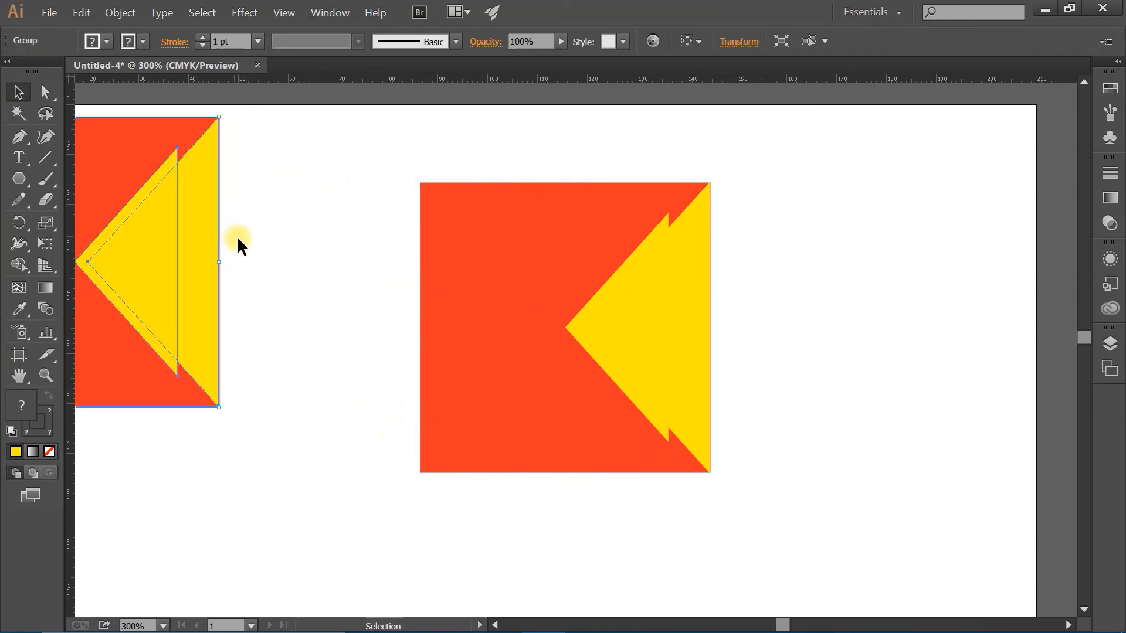
Ungroup the original square-and-triangles artwork, leaving the copy grouped.
click(544, 274)
right_click(610, 270)
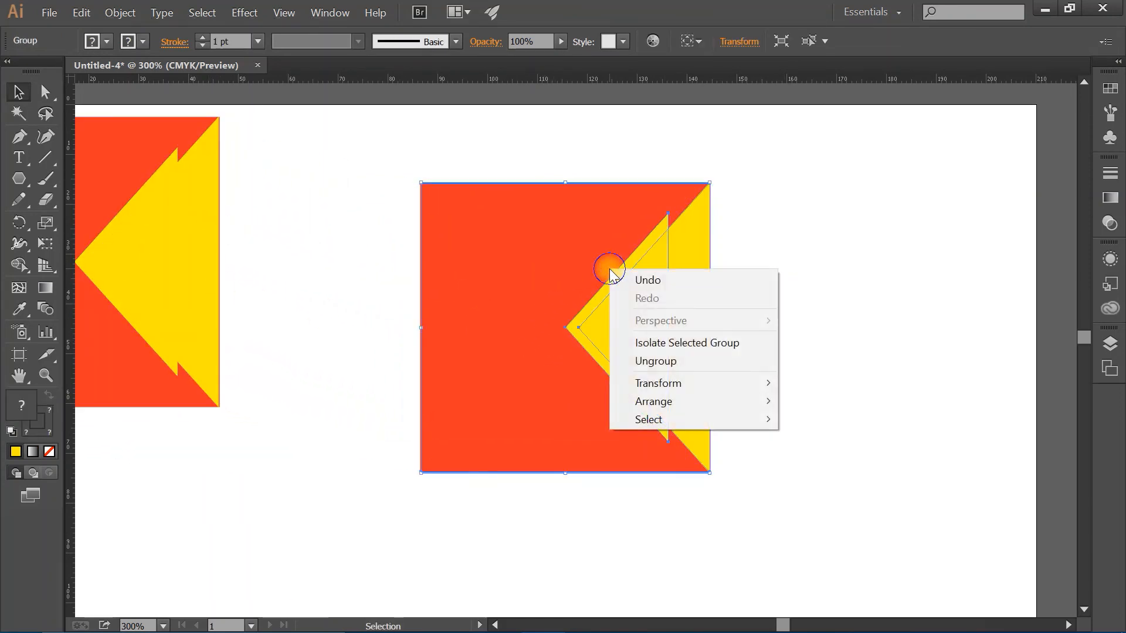
click(681, 363)
click(727, 311)
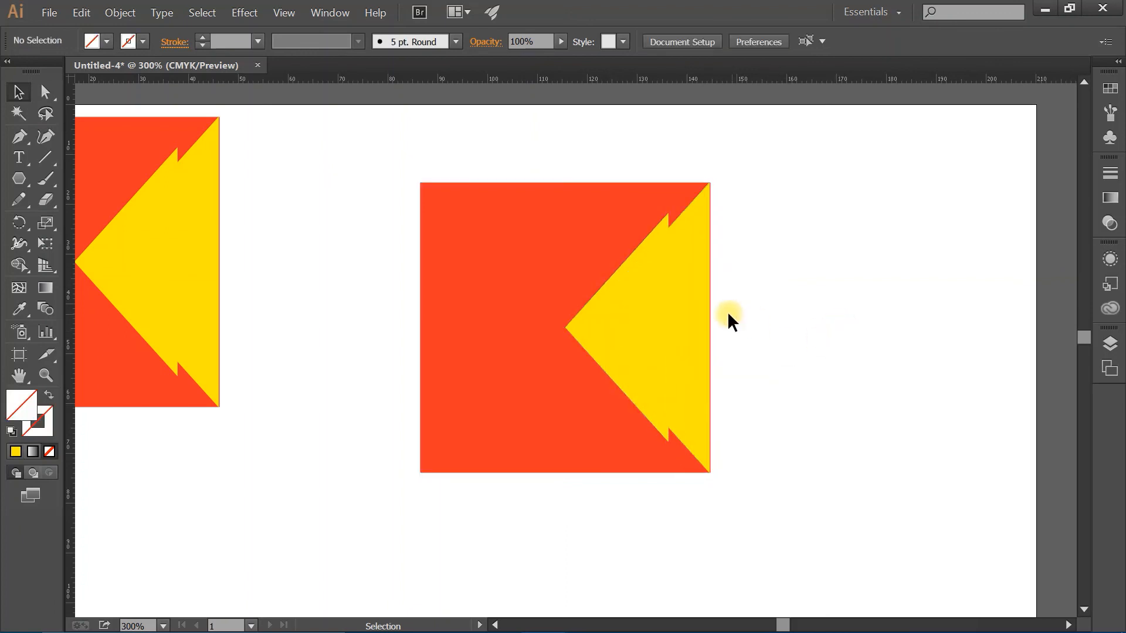
Change the fill of the ungrouped square to CMYK Blue.
click(541, 232)
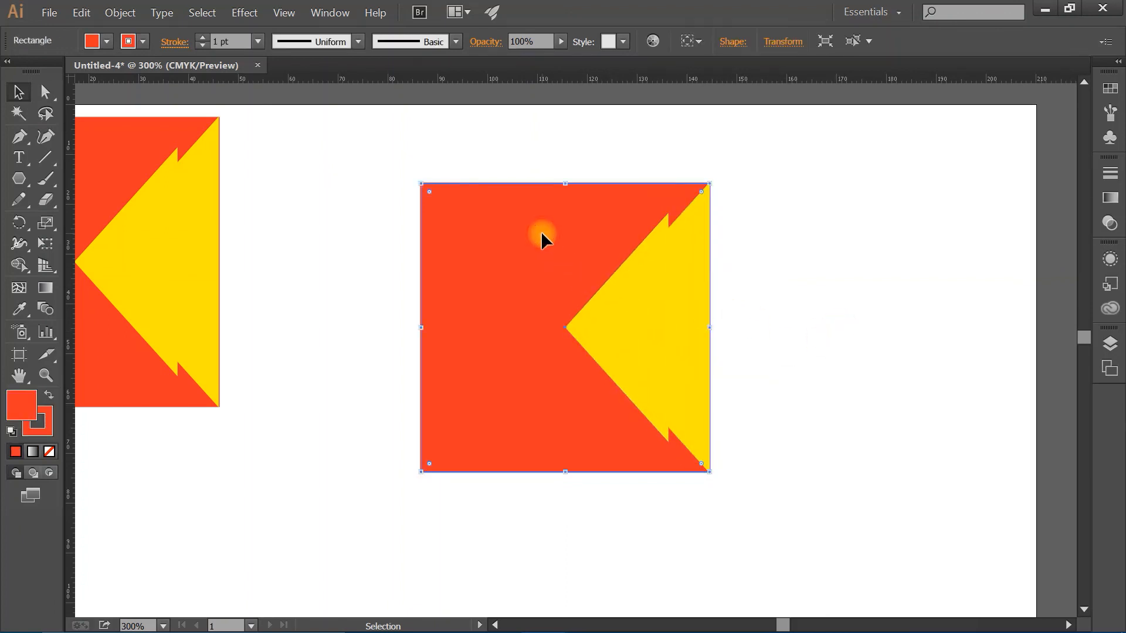
click(107, 41)
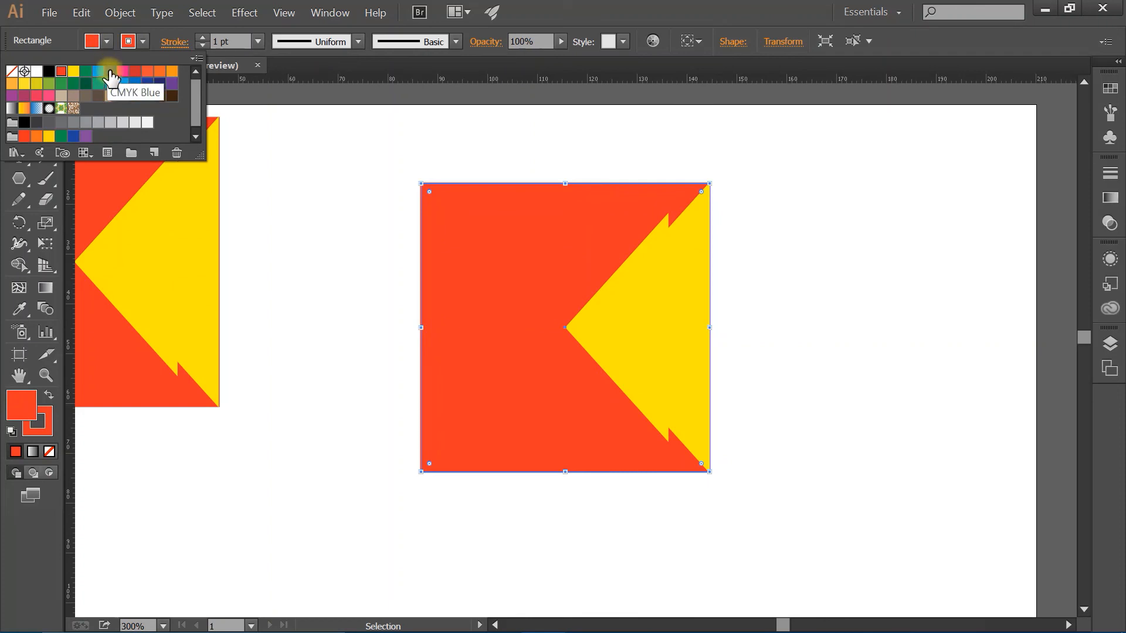
click(110, 73)
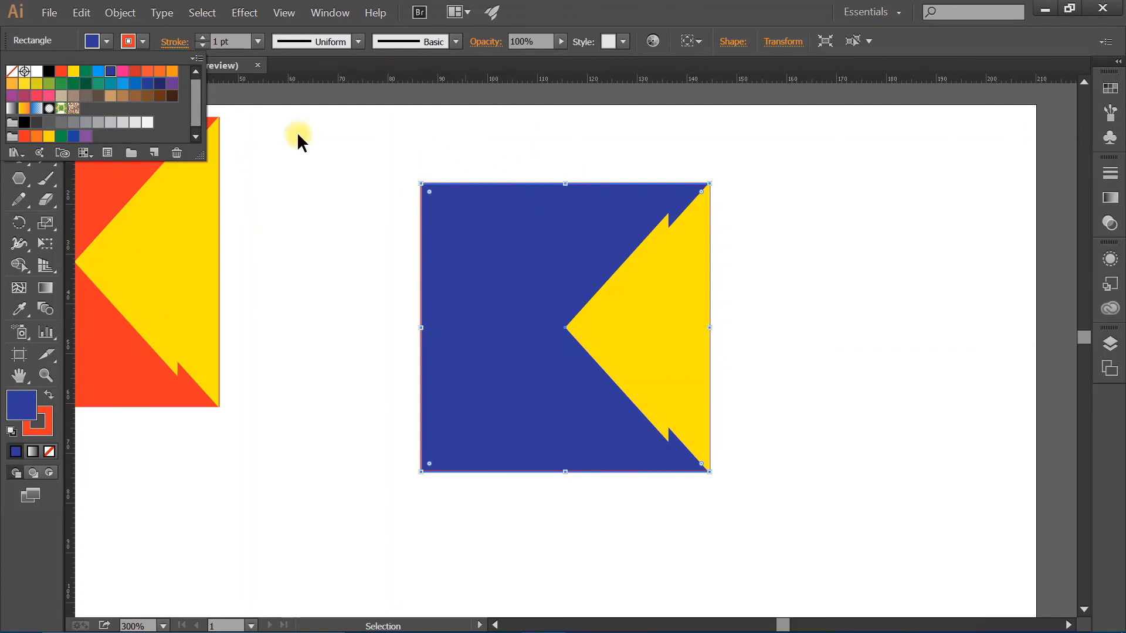
Remove the stroke from the blue square and deselect it.
click(142, 41)
click(143, 41)
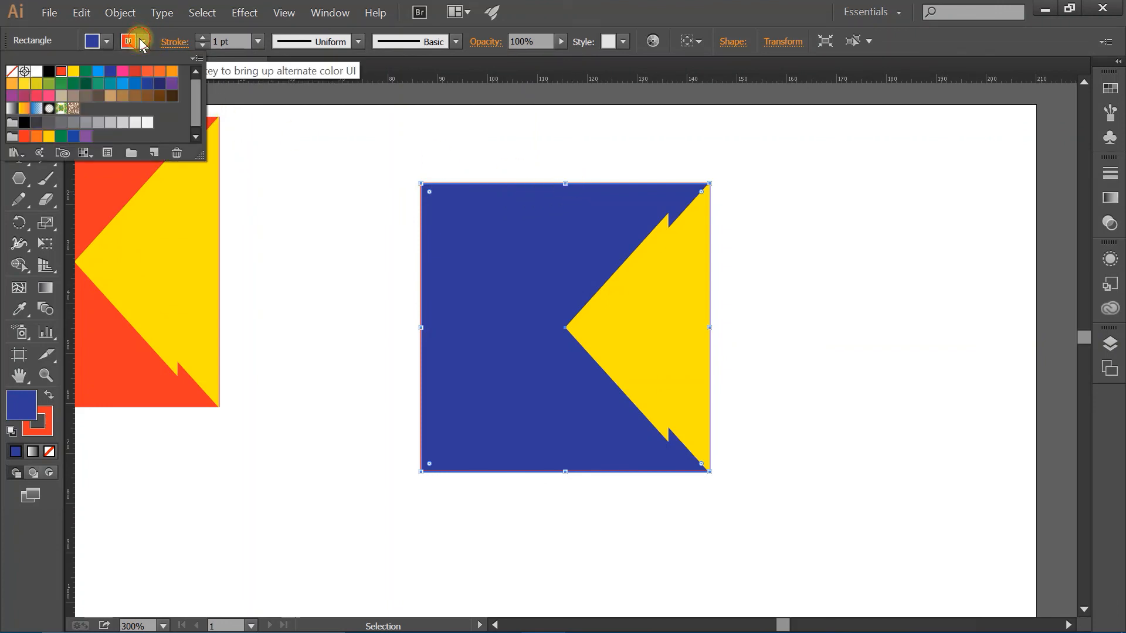
click(12, 71)
click(734, 240)
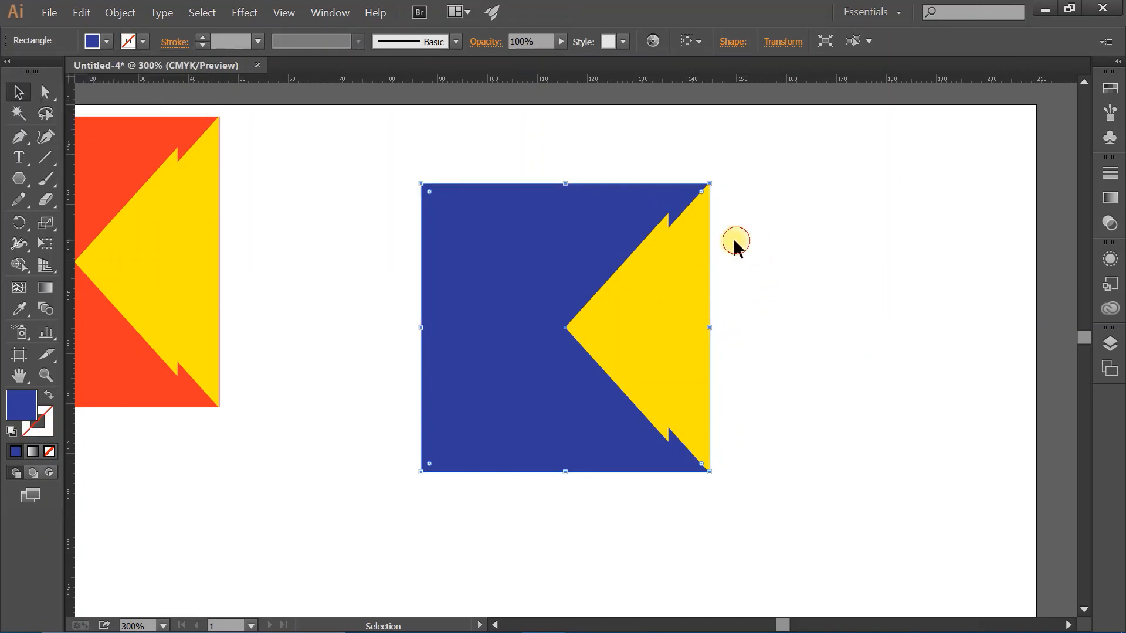
Fill both yellow triangles on the blue square with cyan and remove their stroke.
click(661, 235)
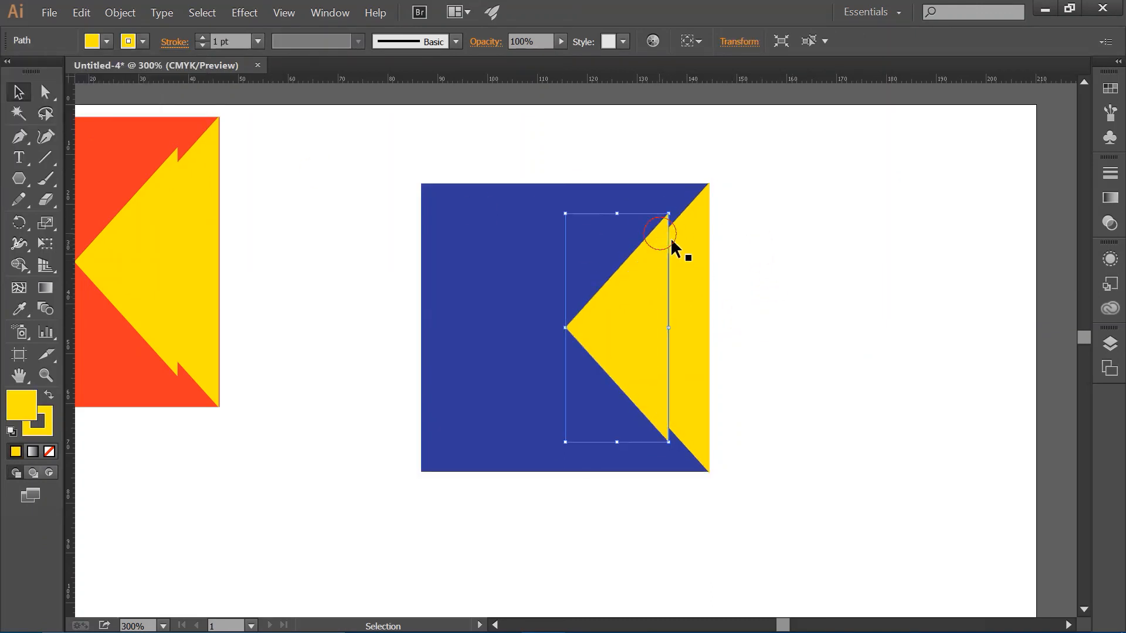
shift+click(695, 242)
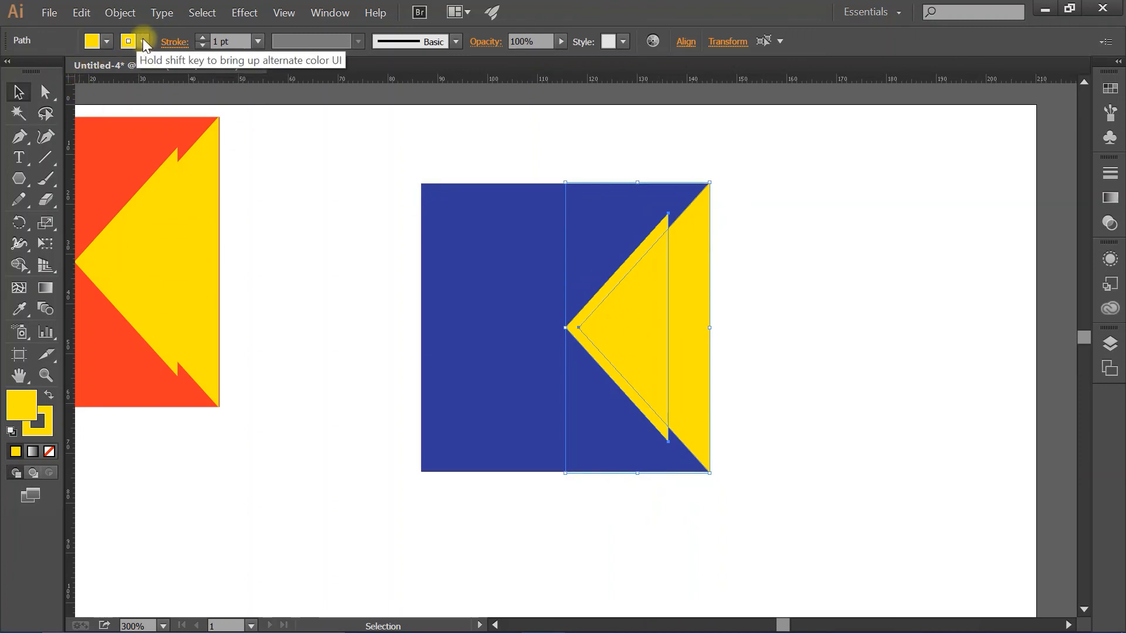
click(108, 41)
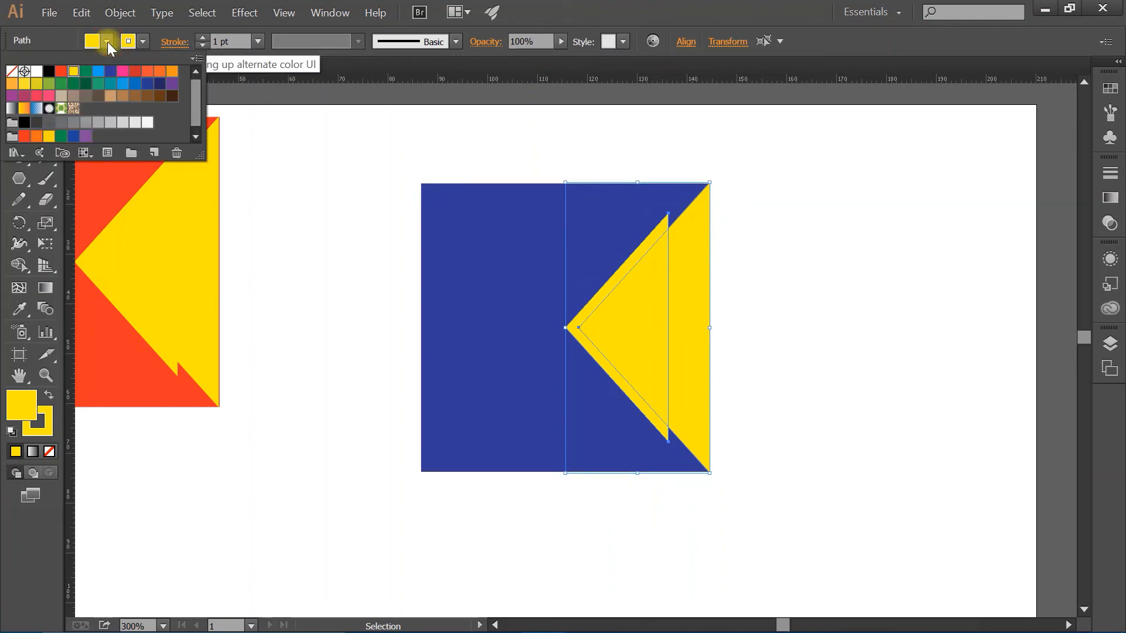
click(98, 71)
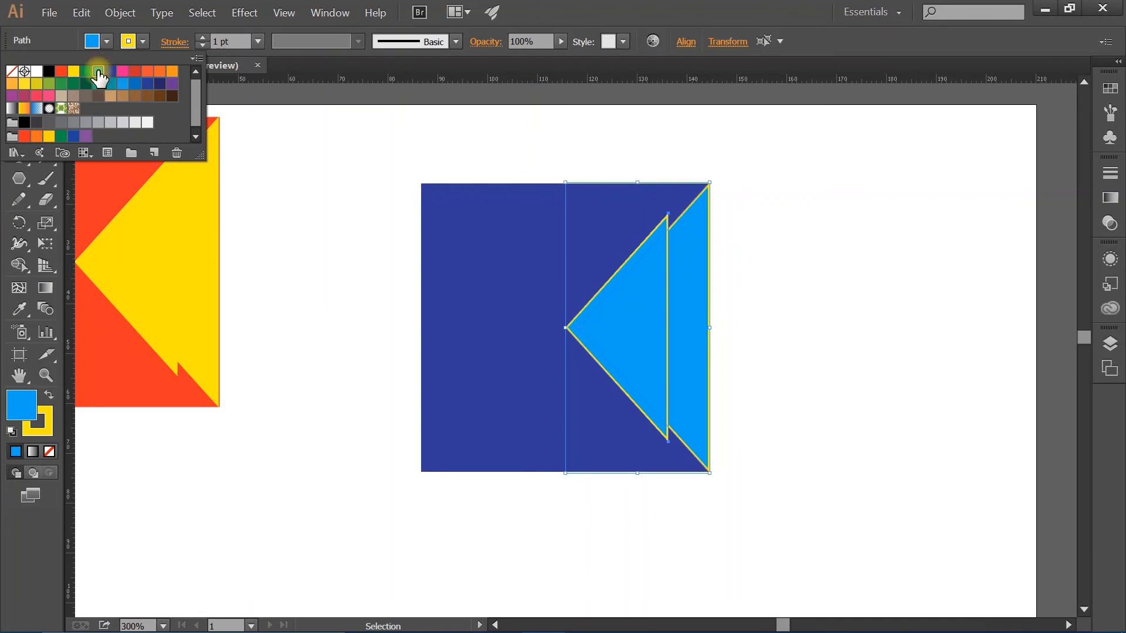
click(142, 42)
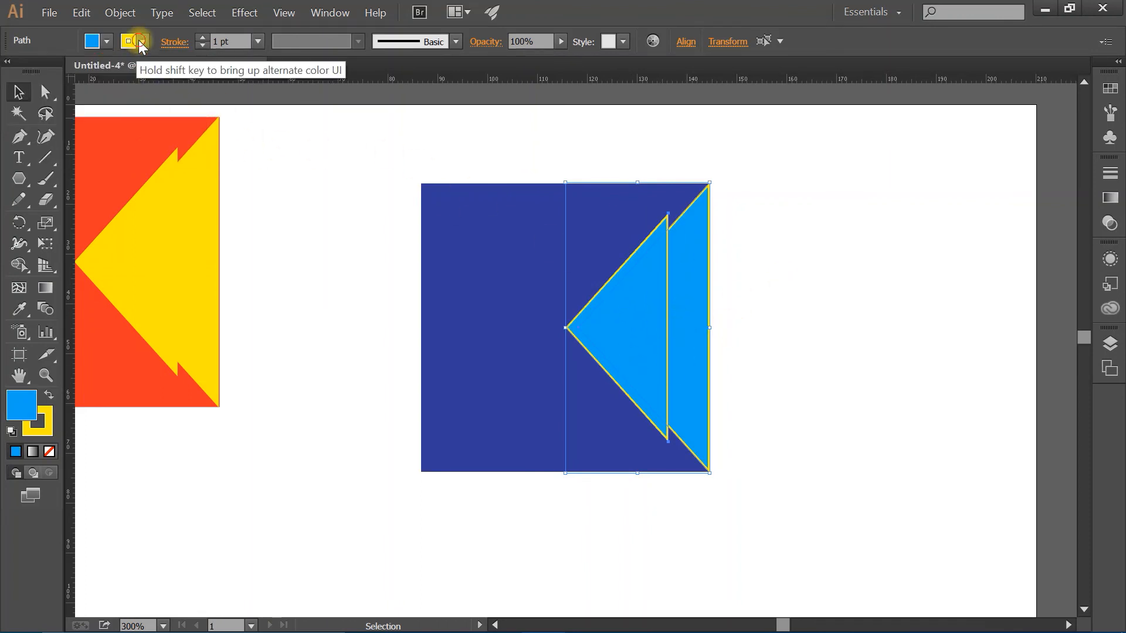
click(143, 42)
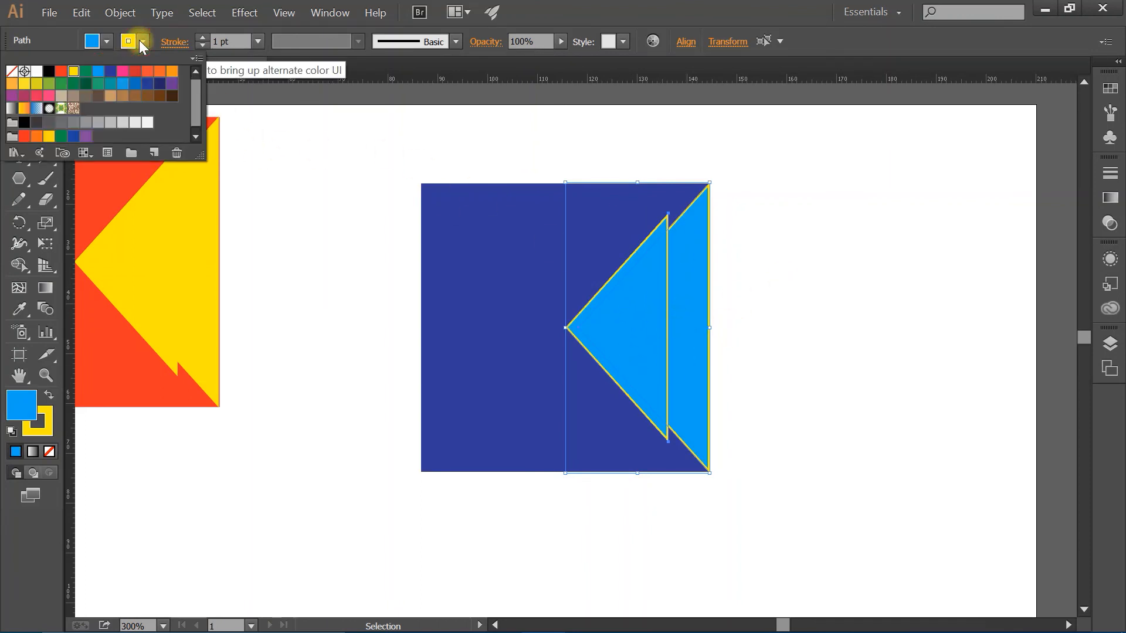
click(11, 72)
click(346, 179)
click(736, 237)
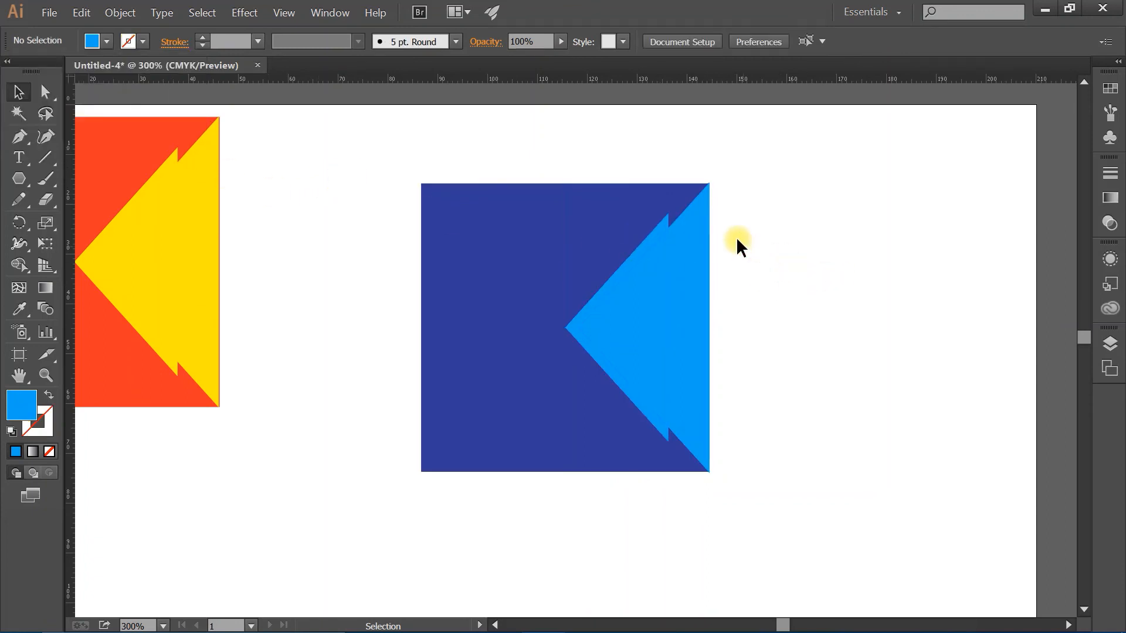
Group the blue square with its two cyan triangles and move the group slightly up and to the left.
scroll(706, 183, up, 1)
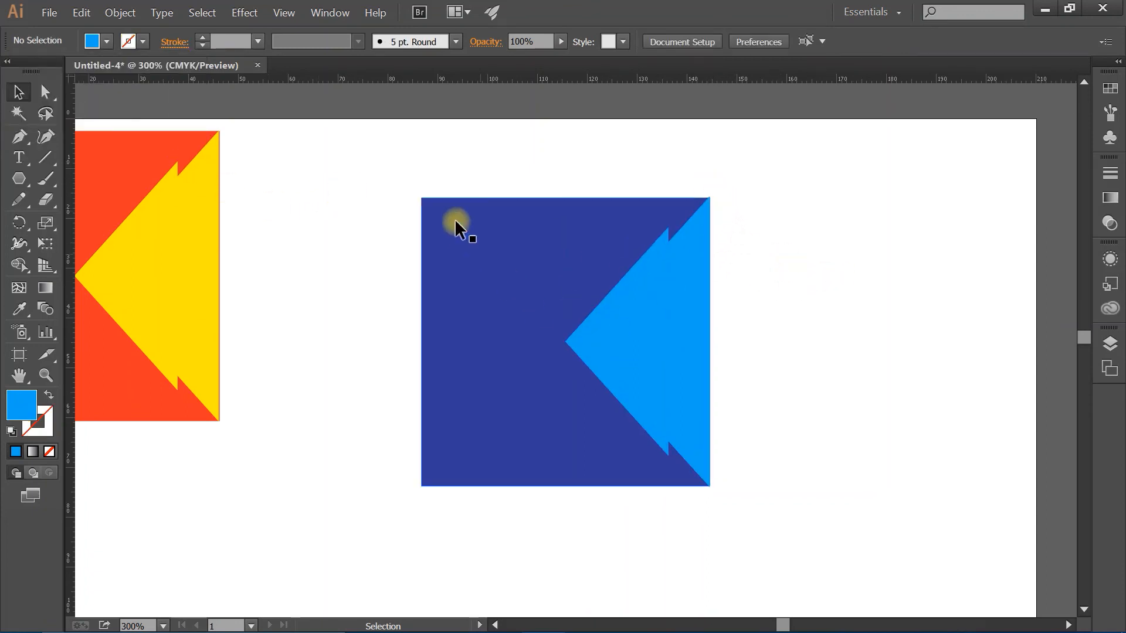
drag(371, 170, 772, 511)
key(ctrl+g)
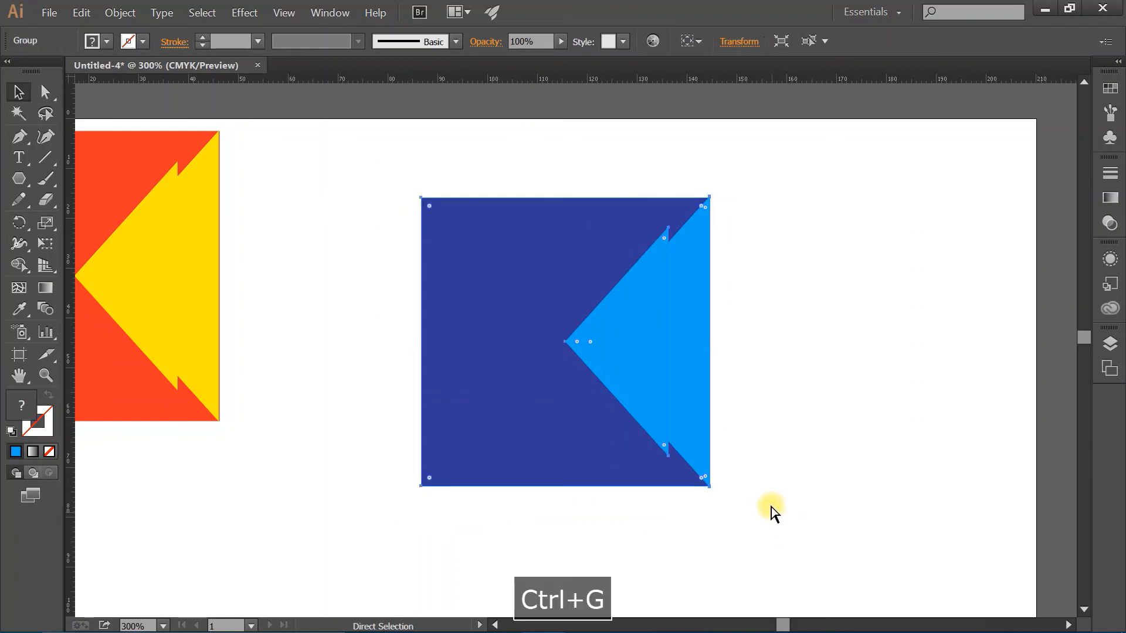
click(773, 511)
drag(660, 304, 623, 267)
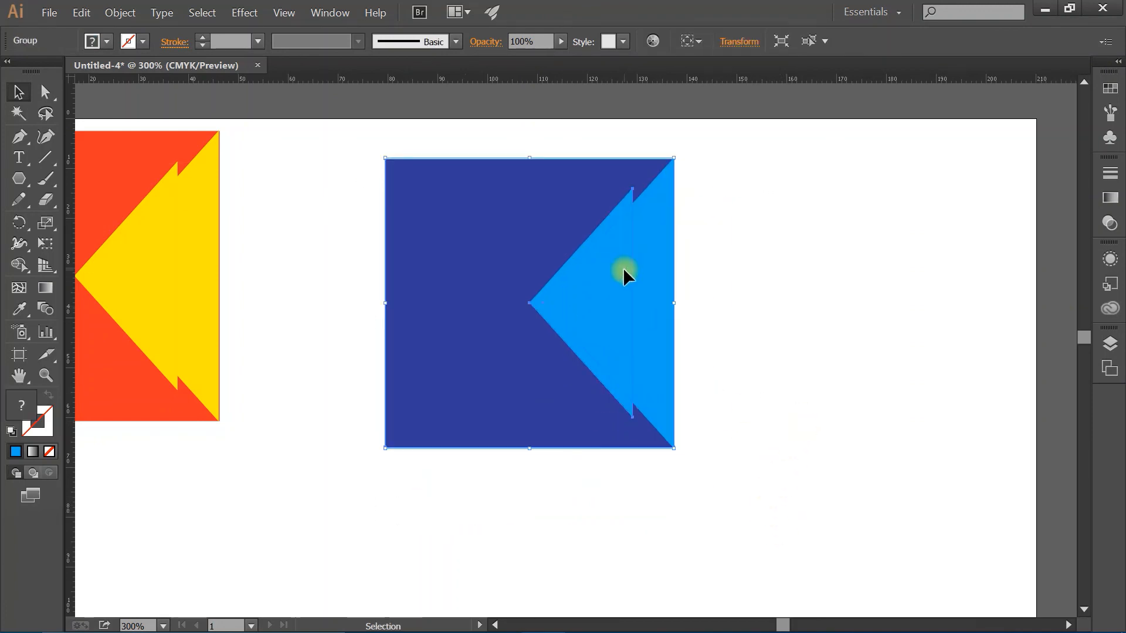